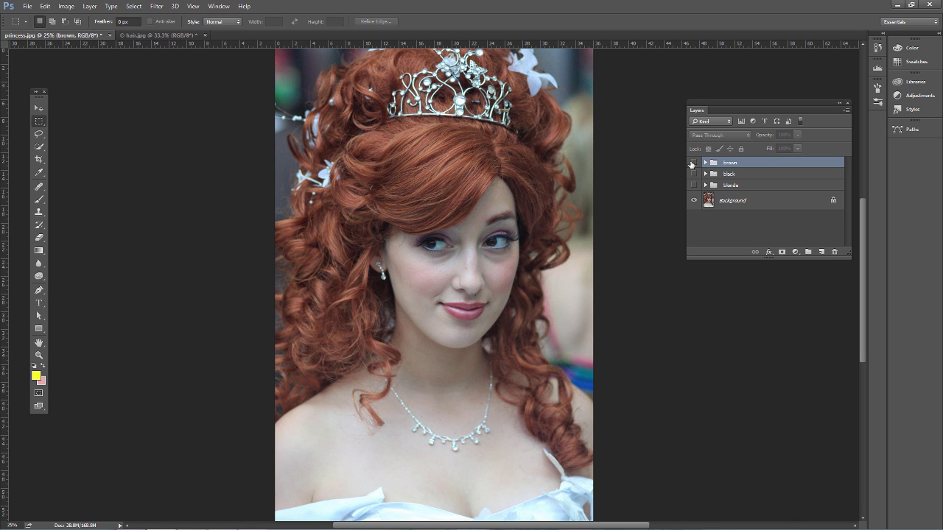
Preview the brown, black and blonde hair variants by showing and hiding each layer group in turn.
left_click(693, 163)
left_click(693, 164)
left_click(693, 174)
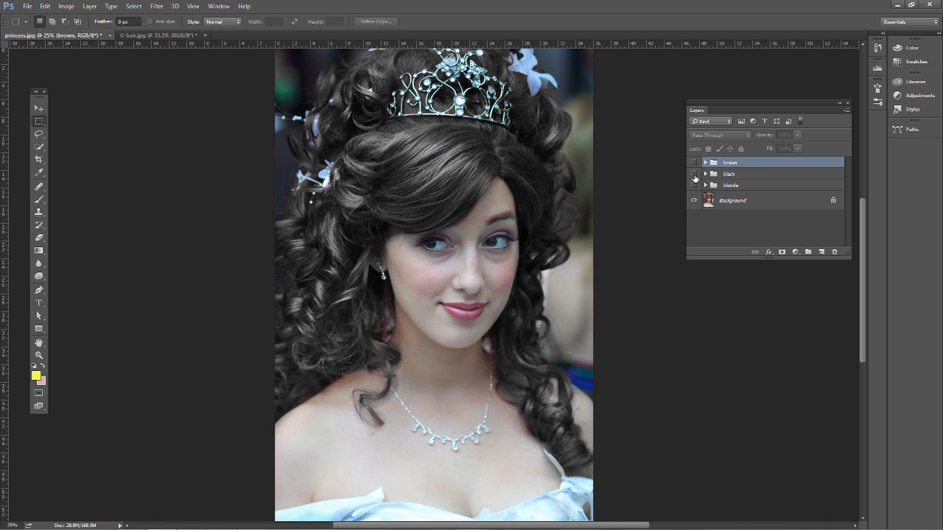
left_click(693, 174)
left_click(693, 185)
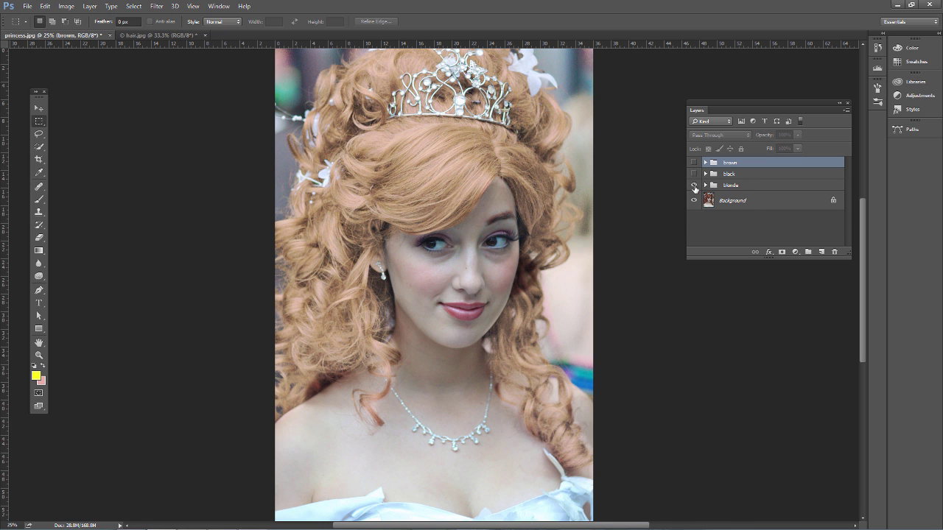
left_click(693, 185)
In hair.jpg, duplicate the Background layer and select the woman's hair with the Quick Selection tool.
left_click(158, 35)
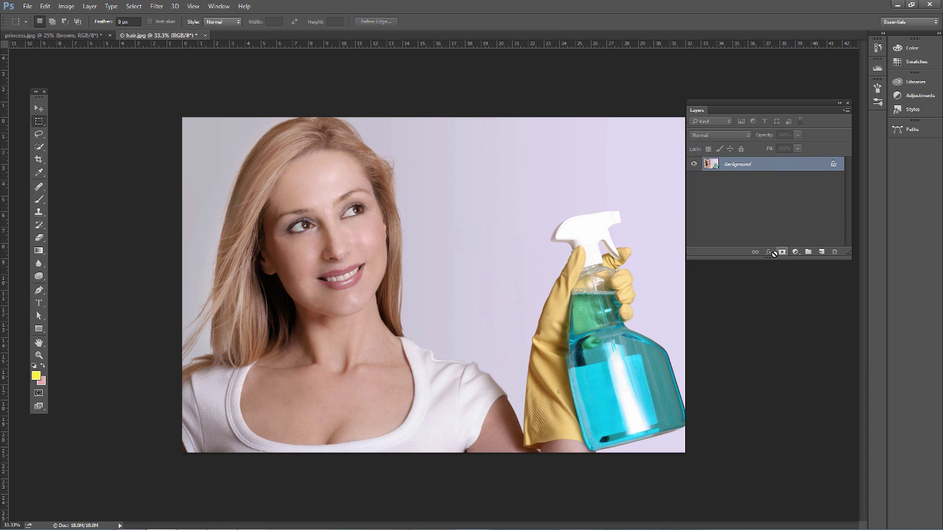
key("ctrl+j")
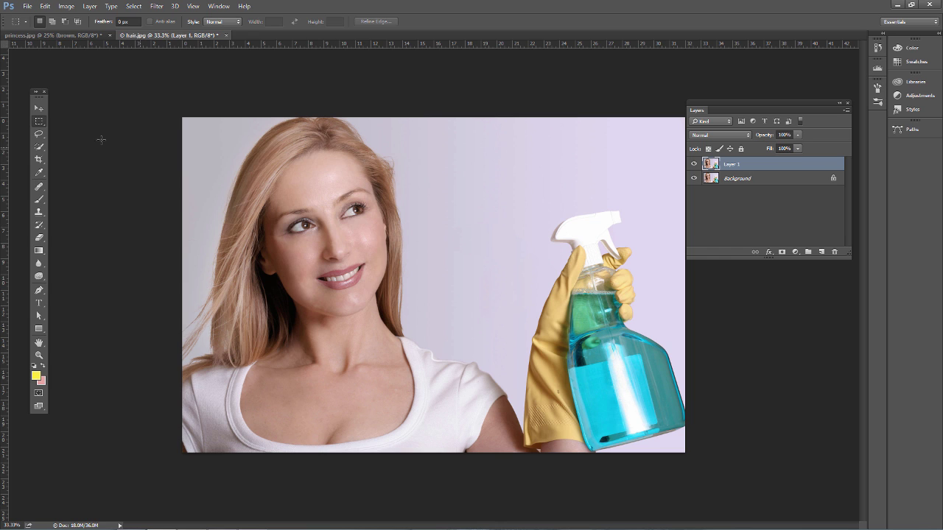
left_click_drag(39, 146, 68, 150)
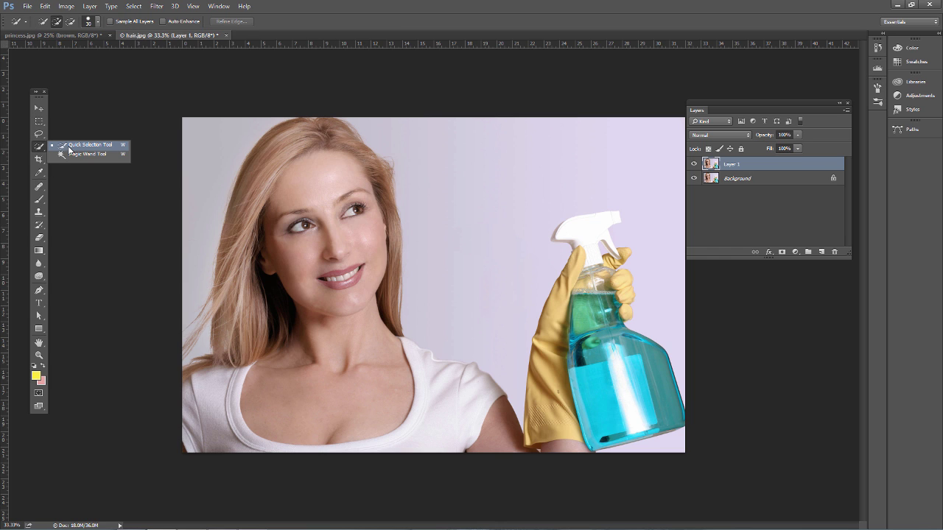
mouse_move(317, 133)
left_mouse_down()
mouse_move(285, 139)
mouse_move(268, 158)
mouse_move(238, 247)
mouse_move(240, 321)
left_mouse_up()
mouse_move(227, 290)
left_mouse_down()
mouse_move(229, 355)
mouse_move(193, 369)
left_mouse_up()
mouse_move(249, 347)
left_mouse_down()
mouse_move(240, 300)
mouse_move(284, 289)
mouse_move(366, 282)
mouse_move(395, 314)
left_mouse_up()
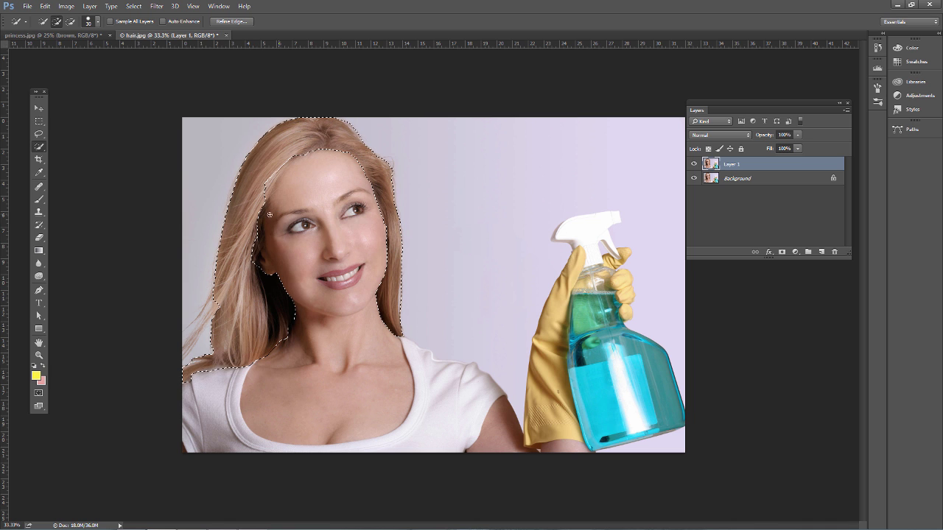
Add the stray hair strands beside the woman's shoulder to the selection with the Lasso tool.
left_click(39, 135)
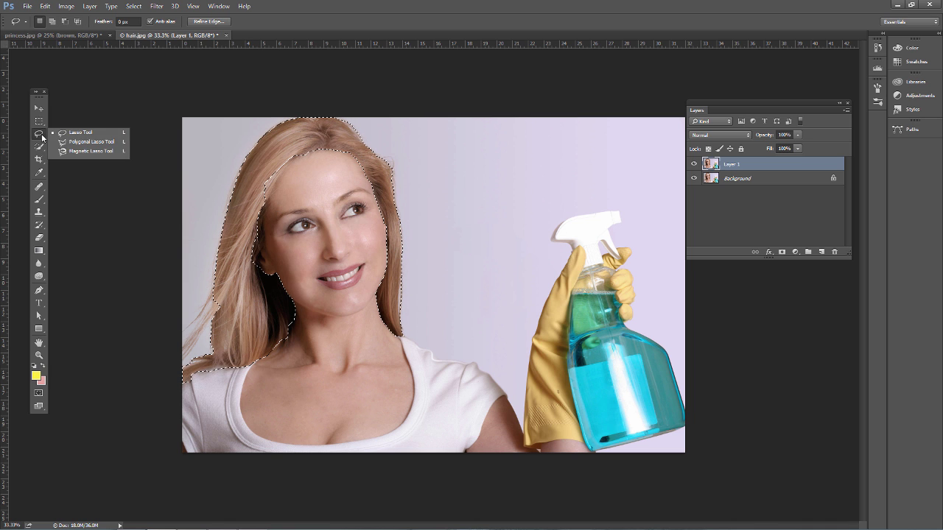
key("shift")
mouse_move(211, 298)
left_mouse_down()
mouse_move(187, 331)
mouse_move(213, 303)
mouse_move(184, 341)
mouse_move(182, 349)
mouse_move(195, 338)
mouse_move(184, 361)
mouse_move(203, 326)
mouse_move(232, 311)
mouse_move(254, 302)
left_mouse_up()
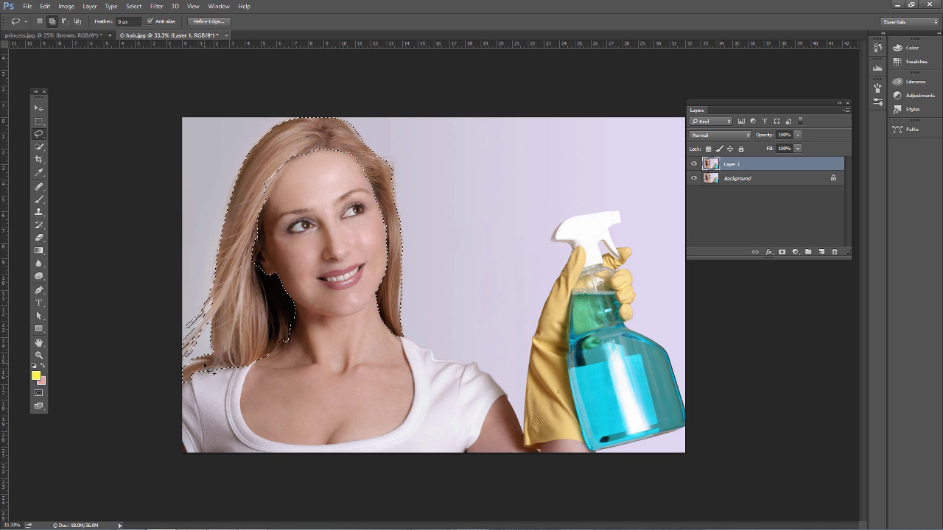
key("alt")
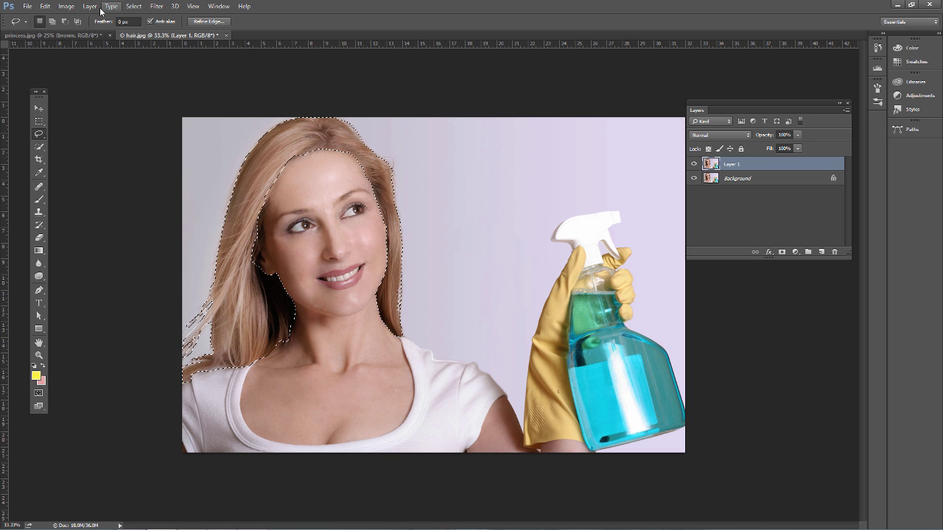
Set up Refine Edge with output to New Layer with Layer Mask, Smart Radius on and a radius of 5.5 px.
left_click(127, 8)
left_click(170, 125)
left_click(578, 377)
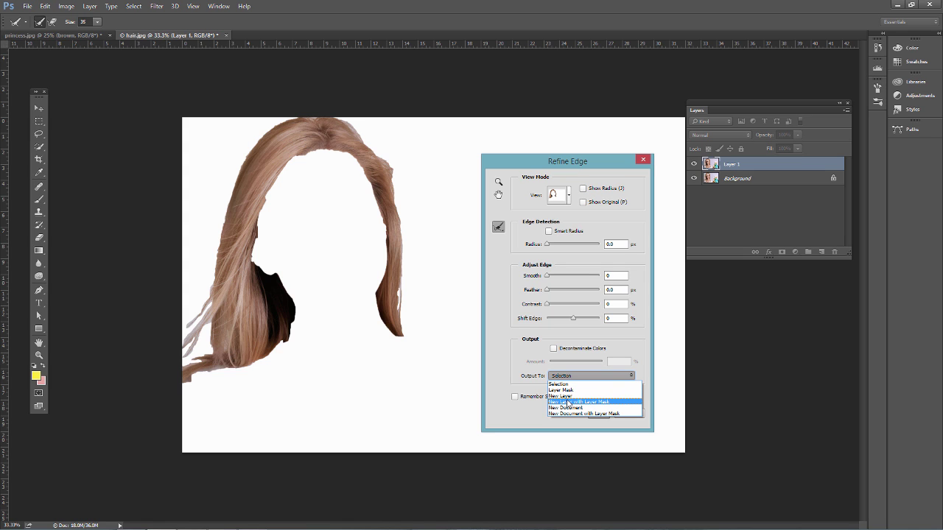
left_click(568, 403)
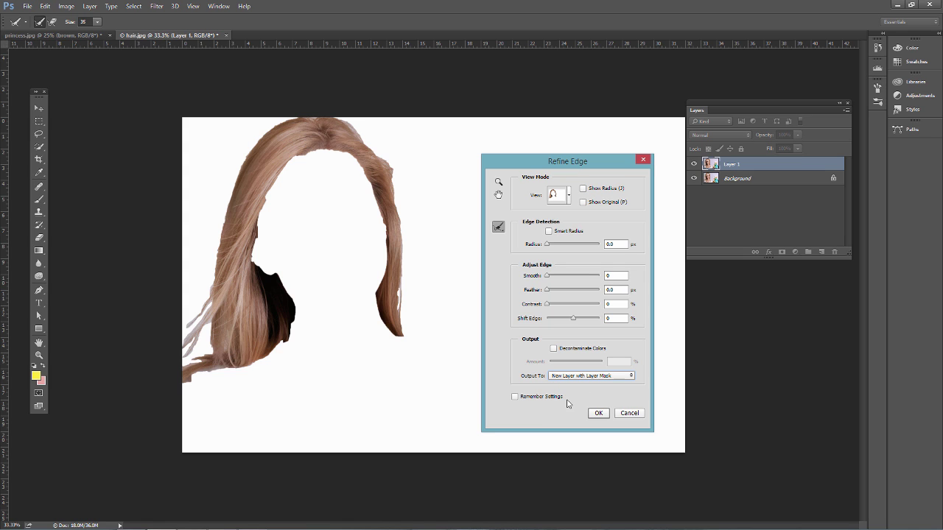
left_click(548, 231)
mouse_move(551, 247)
left_mouse_down()
mouse_move(595, 249)
mouse_move(563, 250)
left_mouse_up()
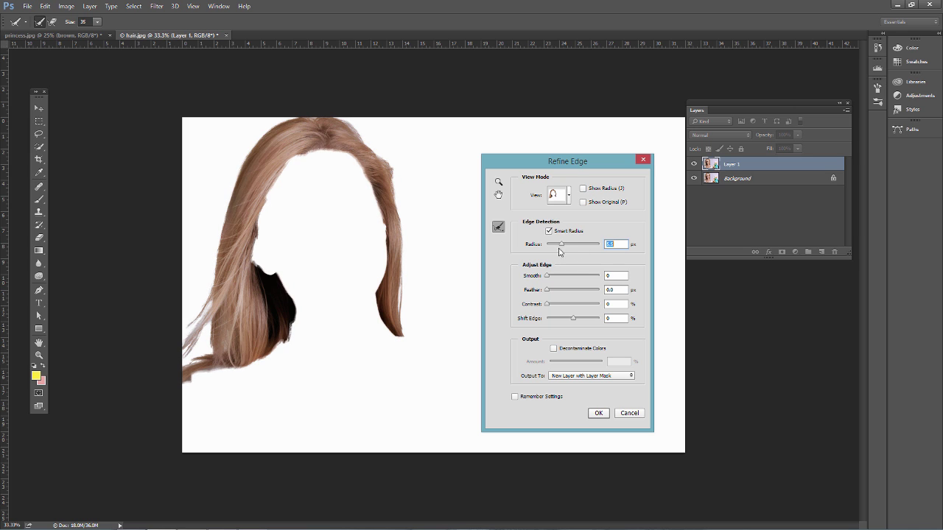
Brush the Refine Radius tool over the stray strands and outer hair edges, and apply the refinement.
left_click(499, 227)
left_click(542, 227)
mouse_move(188, 348)
left_mouse_down()
mouse_move(211, 315)
mouse_move(188, 347)
mouse_move(213, 322)
mouse_move(215, 345)
mouse_move(230, 200)
mouse_move(247, 162)
mouse_move(271, 130)
mouse_move(337, 117)
mouse_move(391, 165)
mouse_move(405, 239)
mouse_move(397, 339)
left_mouse_up()
left_click_drag(398, 289, 402, 322)
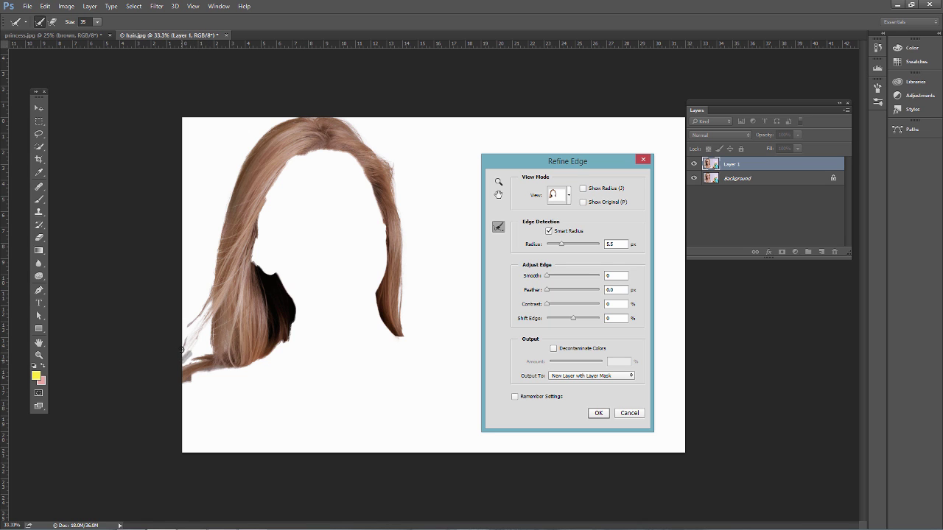
left_click(598, 413)
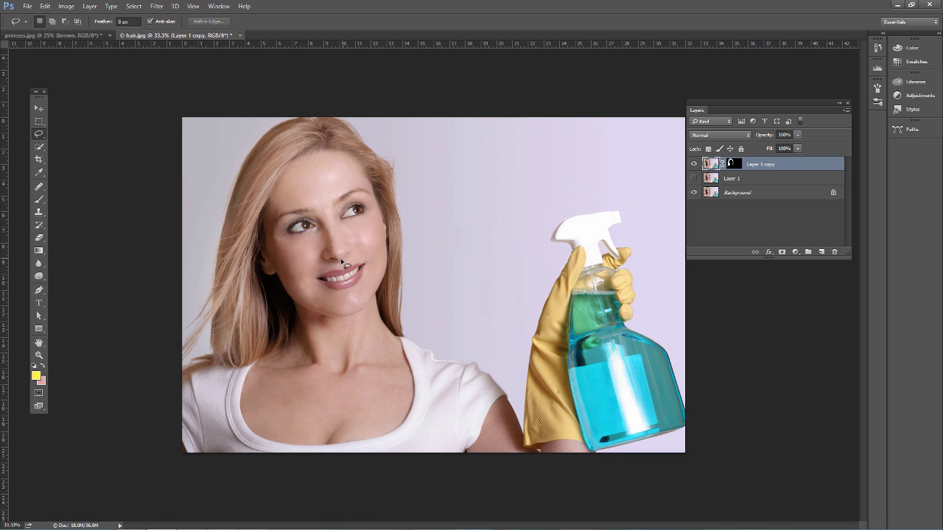
Check the masked hair cutout on Layer 1 copy by temporarily hiding the Background layer.
left_click(732, 164)
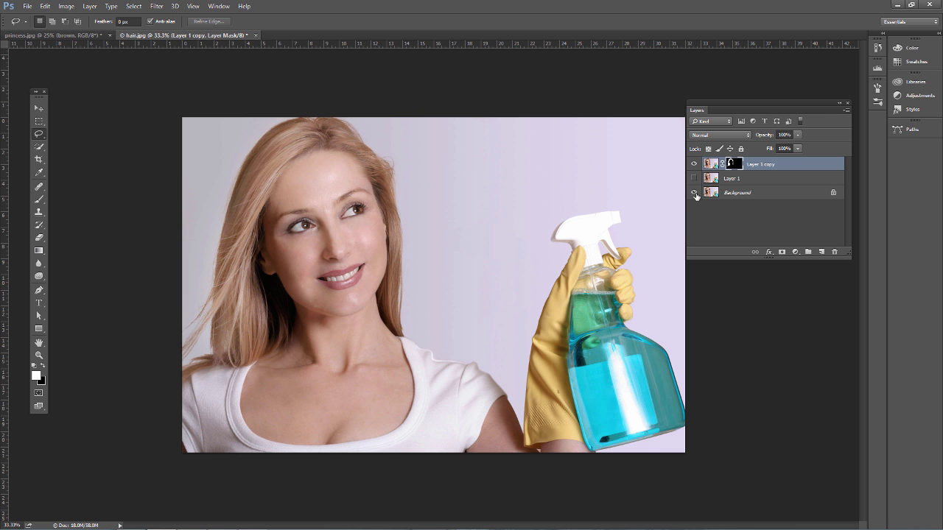
left_click(693, 193)
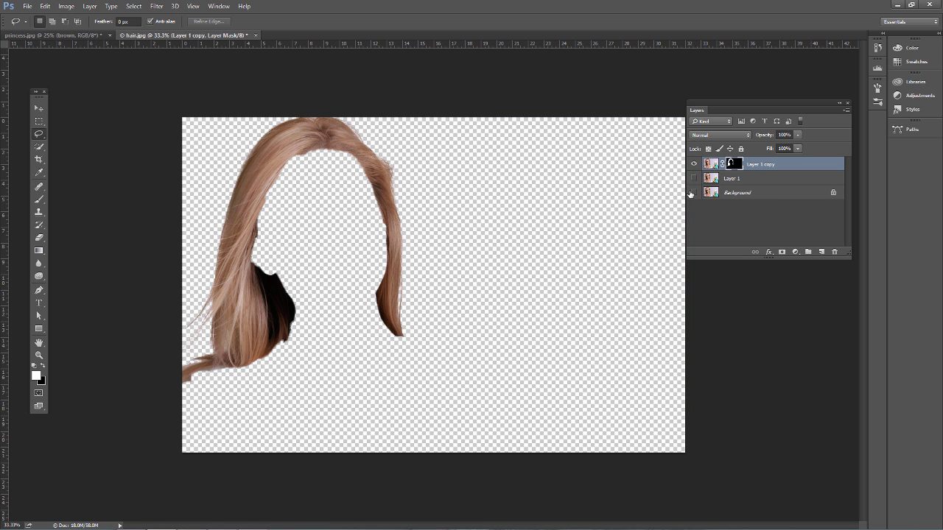
left_click(693, 193)
Open Hue/Saturation for the image of Layer 1 copy and try hue shifts of -17 and +91.
left_click(710, 163)
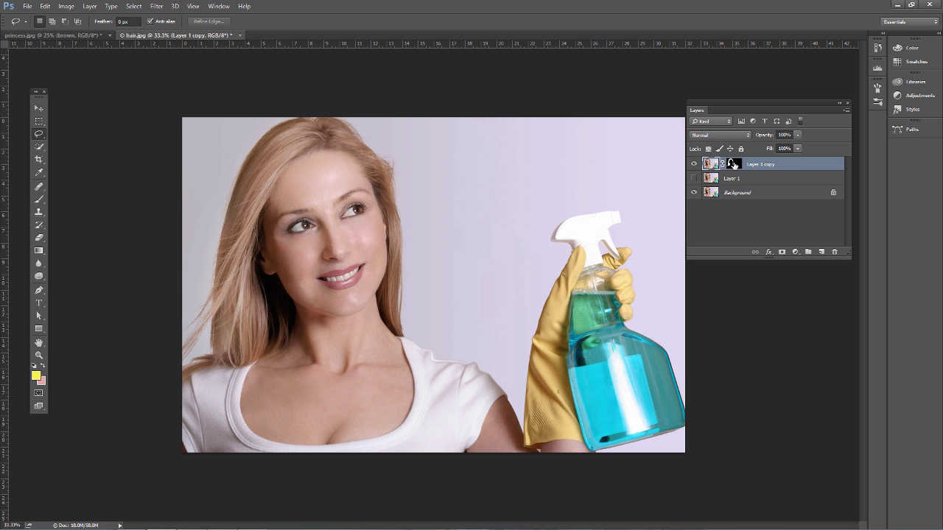
left_click(66, 6)
mouse_move(79, 31)
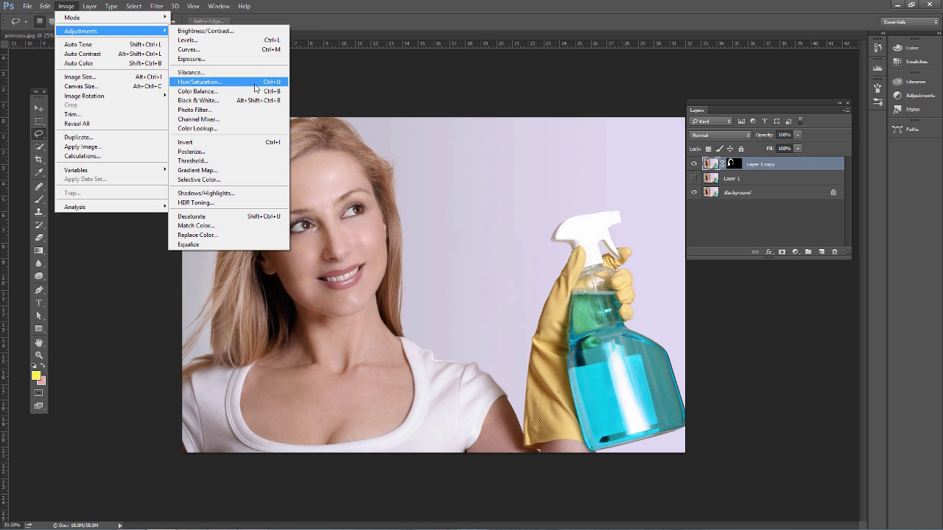
left_click(257, 85)
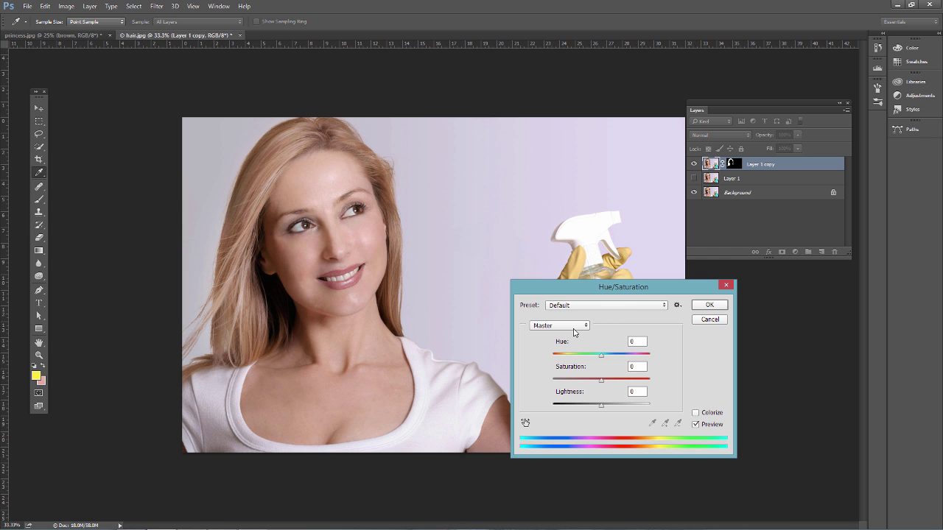
mouse_move(603, 360)
left_mouse_down()
mouse_move(557, 355)
mouse_move(635, 360)
mouse_move(557, 363)
mouse_move(593, 359)
left_mouse_up()
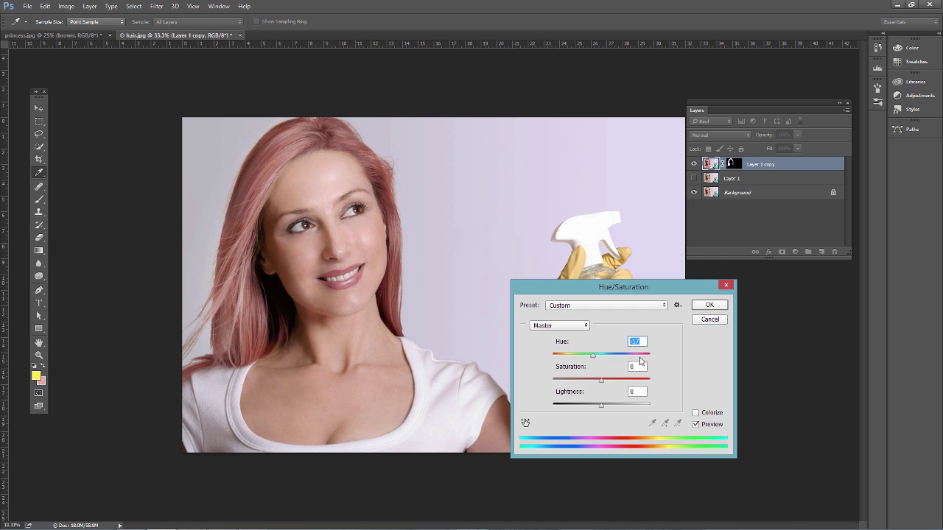
left_click_drag(589, 359, 632, 359)
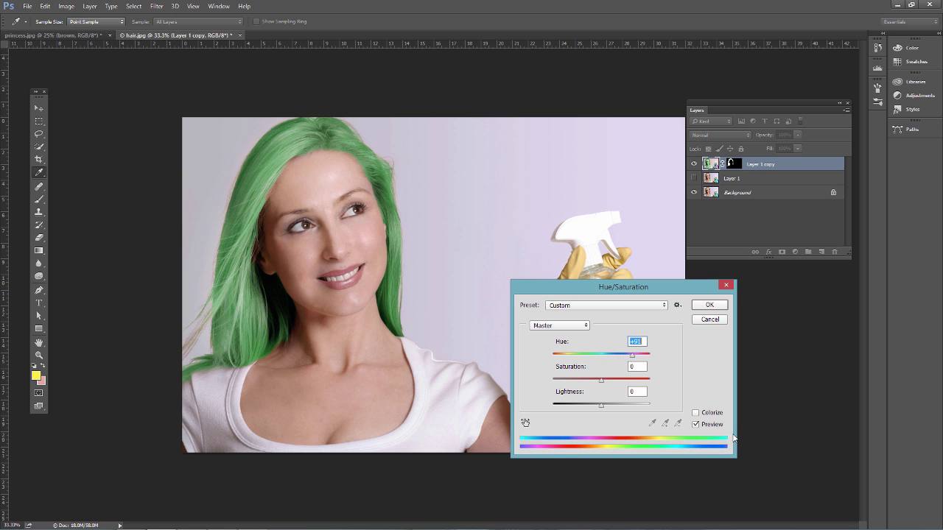
Colorize the hair with hue 0, saturation 23 and lightness -8, and apply the adjustment.
left_click(696, 412)
left_click_drag(570, 358, 565, 382)
left_click_drag(578, 384, 597, 406)
left_click_drag(573, 355, 553, 355)
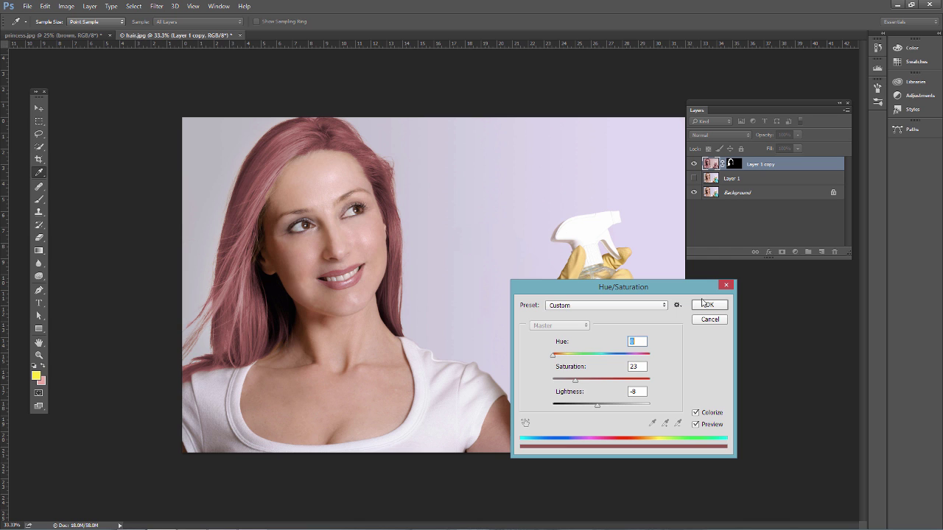
left_click(705, 304)
Activate the Brush tool with the default colors and target the layer mask of Layer 1 copy.
key("l")
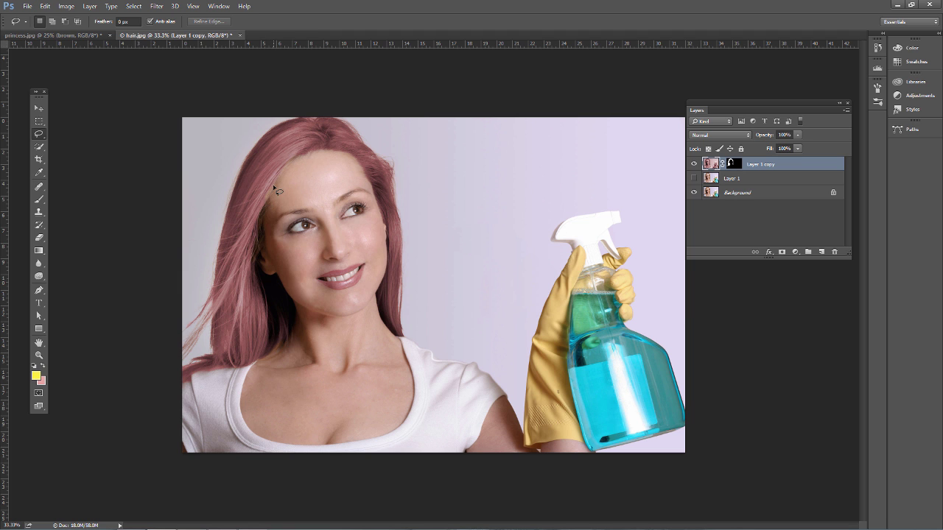
key("b")
key("d")
key("ctrl+backslash")
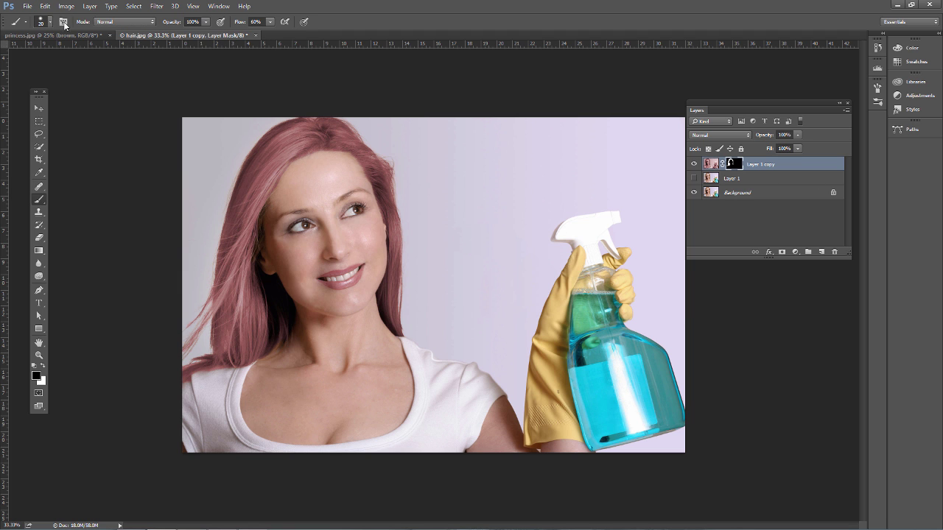
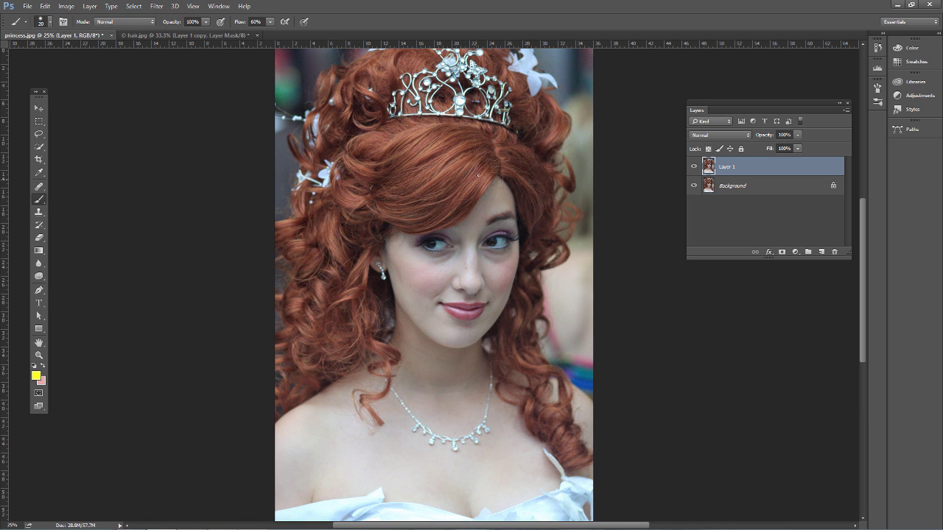
Add a Selective Color adjustment layer above Layer 1 in princess.jpg and move its properties clear of the portrait.
left_click(794, 252)
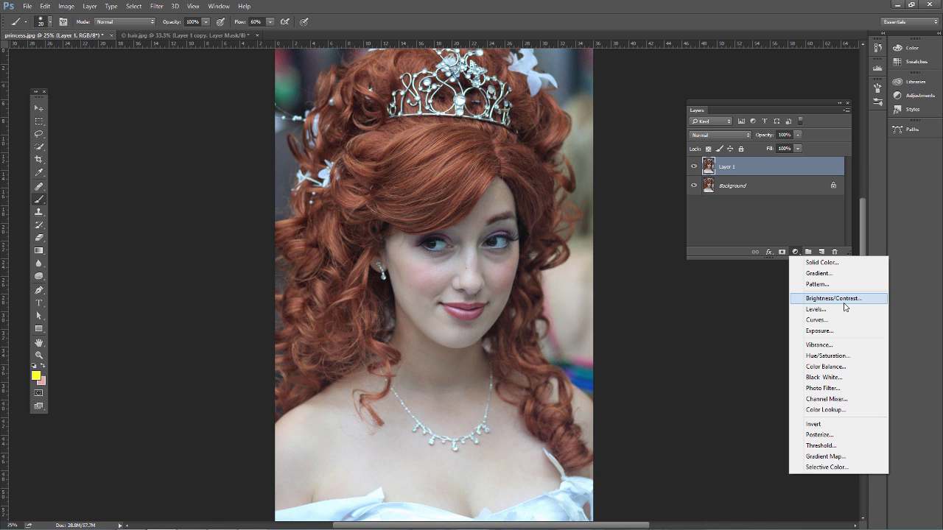
key("Escape")
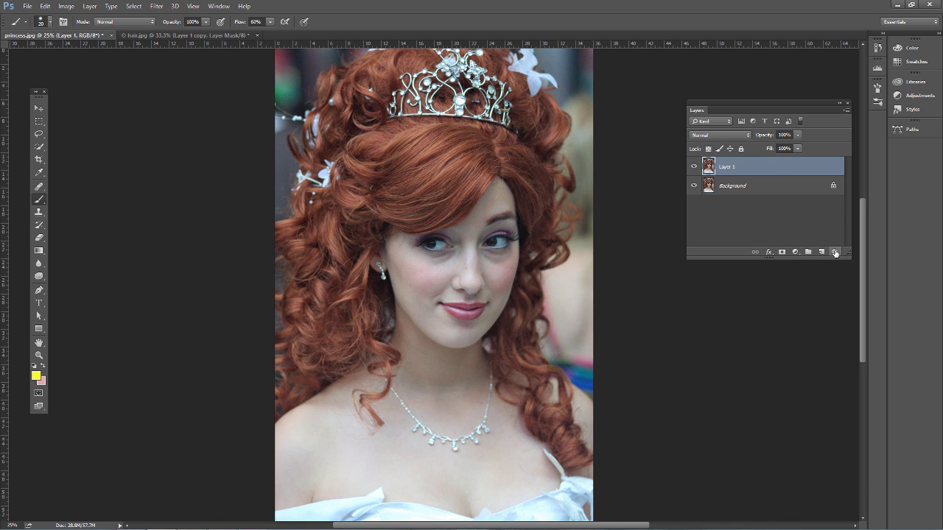
left_click(795, 252)
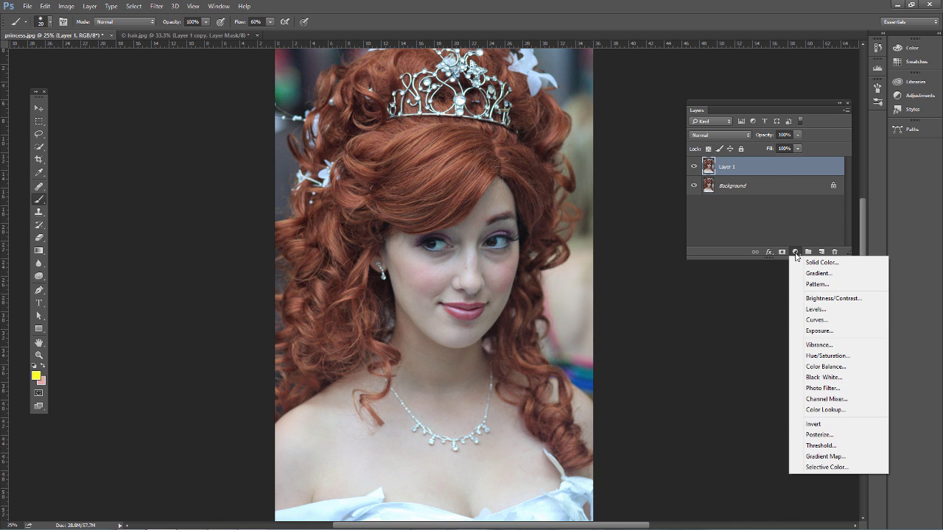
left_click(824, 468)
left_click_drag(610, 260, 136, 138)
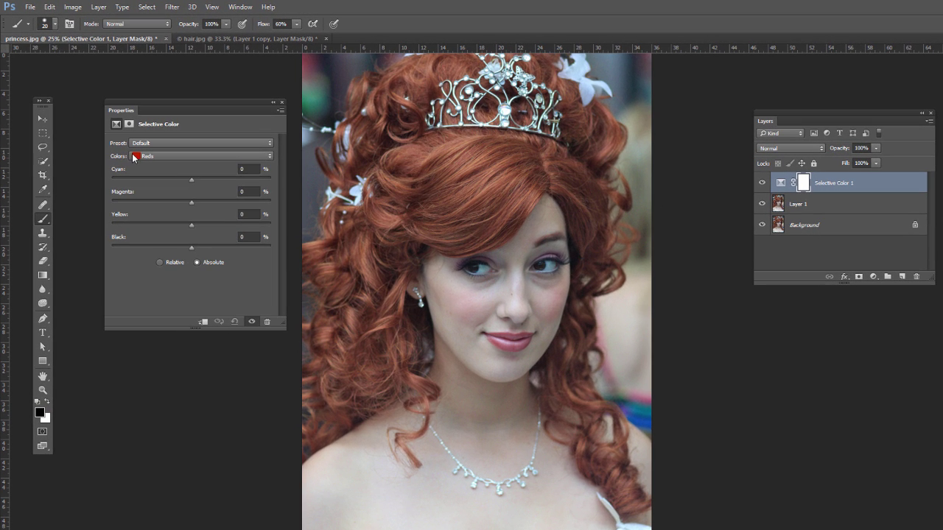
Adjust the Reds in Selective Color to cyan +23, magenta -37, yellow -30 and black +34.
left_click(111, 184)
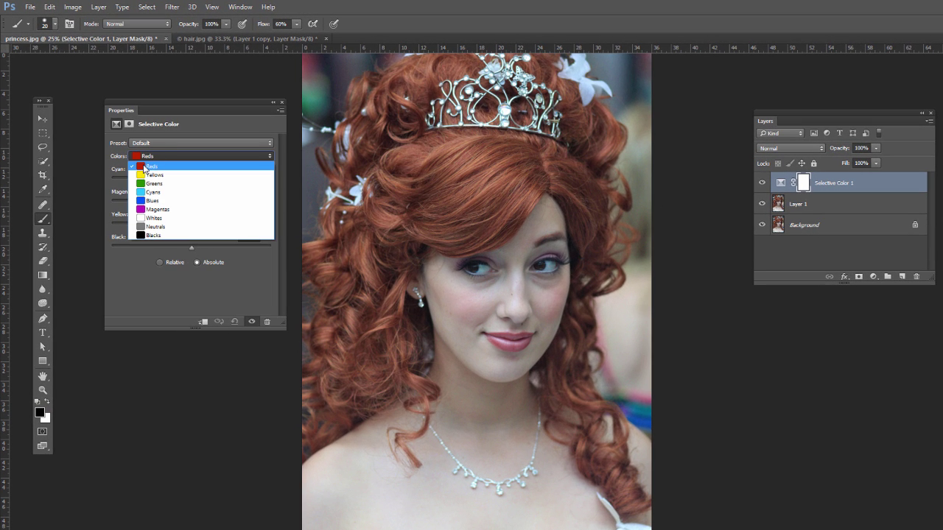
left_click(145, 168)
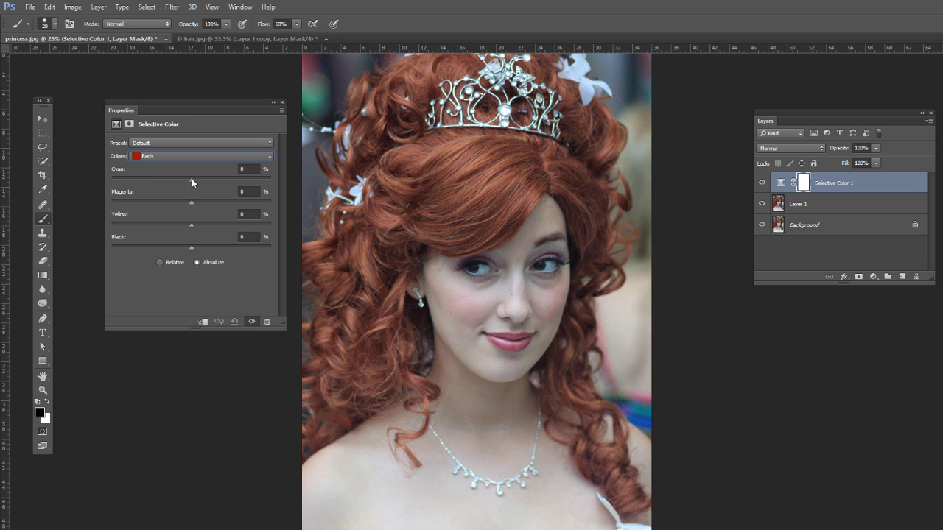
left_click_drag(191, 179, 174, 179)
left_click_drag(188, 182, 210, 181)
left_click_drag(192, 203, 173, 206)
left_click_drag(191, 224, 184, 226)
left_click_drag(192, 246, 199, 246)
left_click_drag(151, 209, 163, 209)
Compare the portrait with the Selective Color adjustment hidden and shown.
left_click(774, 182)
left_click(762, 183)
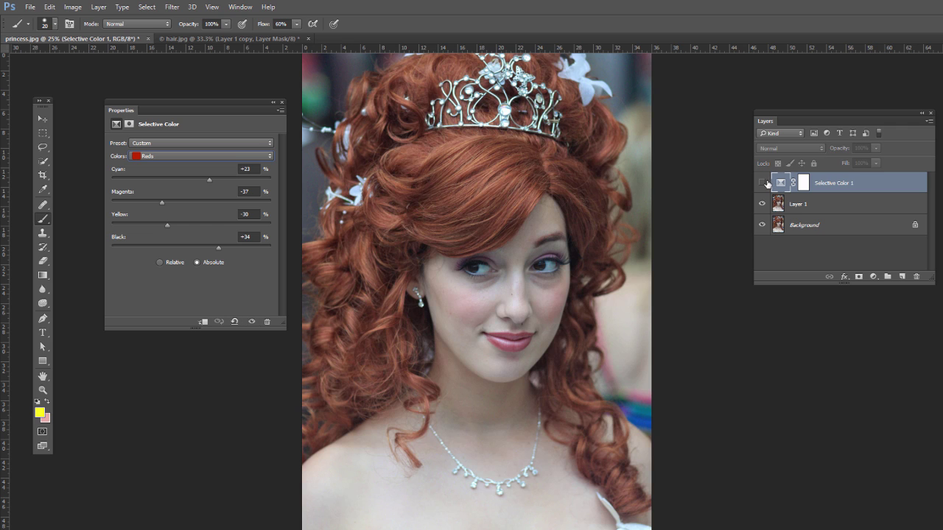
left_click(763, 183)
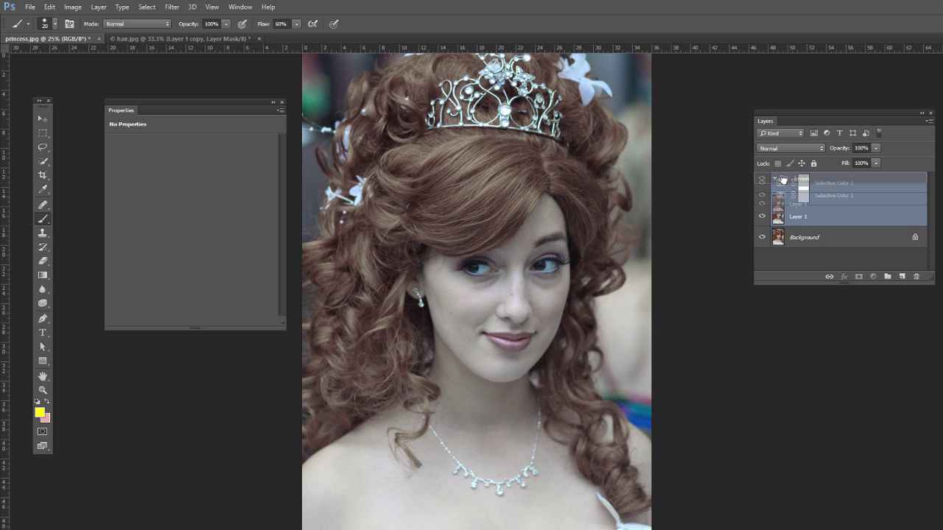
Put Selective Color 1 and Layer 1 into the brown group and hide the collapsed group, leaving the Background layer selected.
left_click(774, 179)
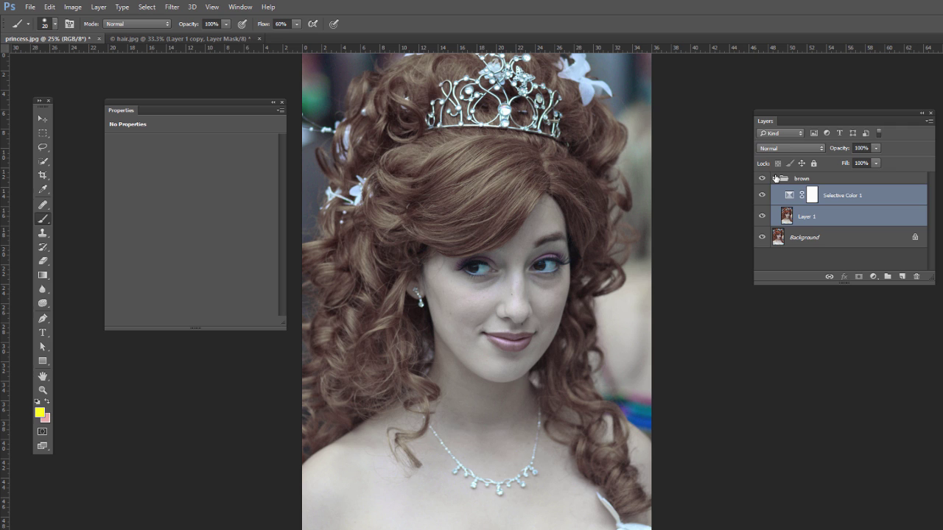
left_click(774, 178)
left_click(761, 178)
left_click(794, 198)
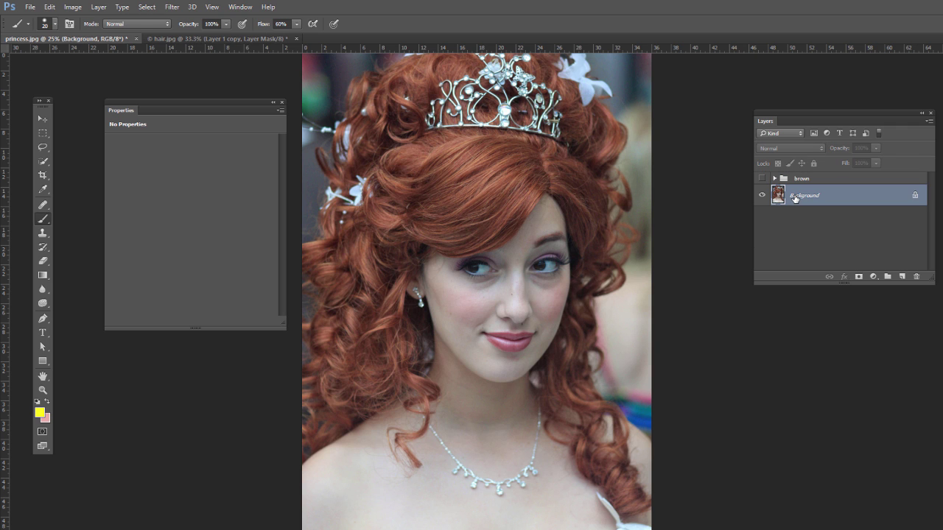
Duplicate the Background layer and check the contents of the brown group, leaving the group collapsed.
key("ctrl+j")
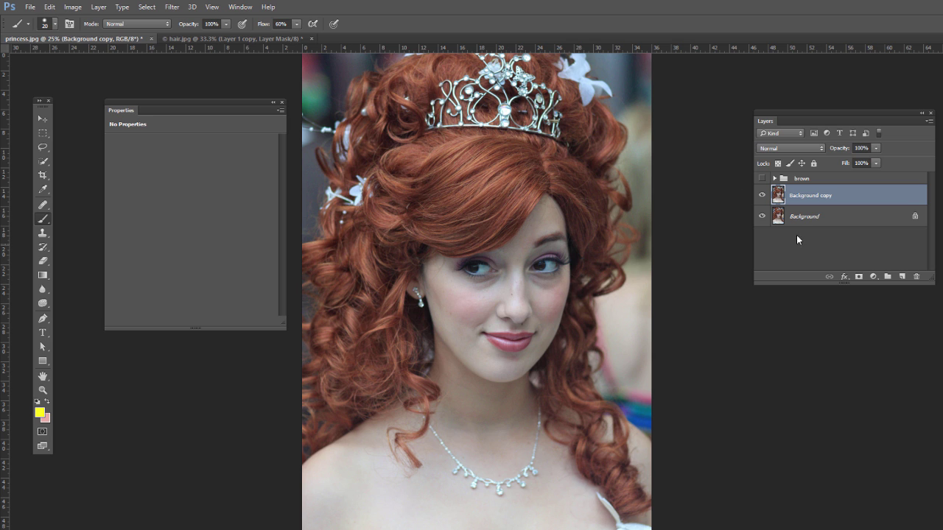
left_click(774, 179)
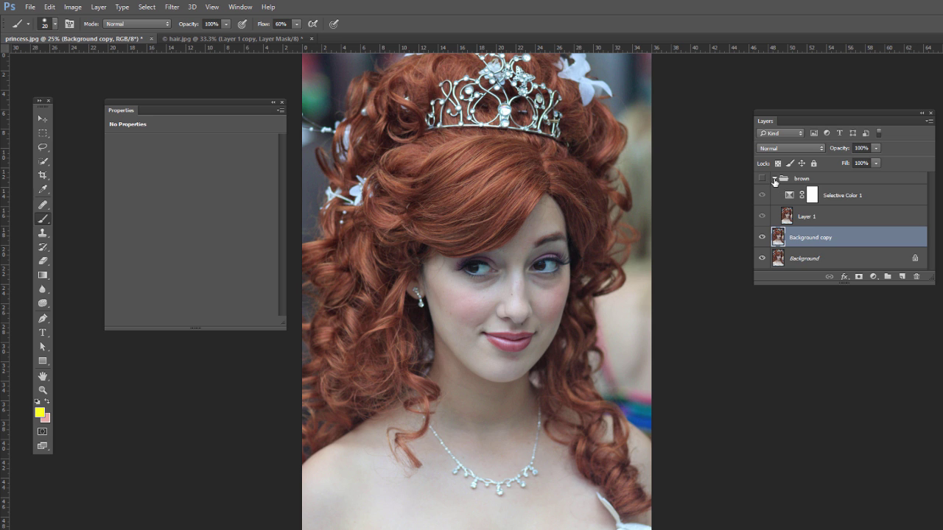
left_click(774, 179)
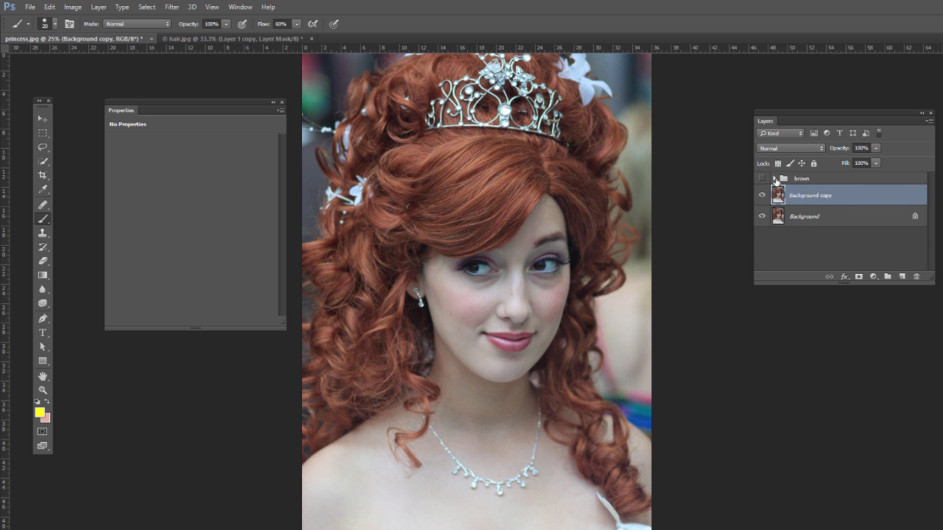
left_click(774, 179)
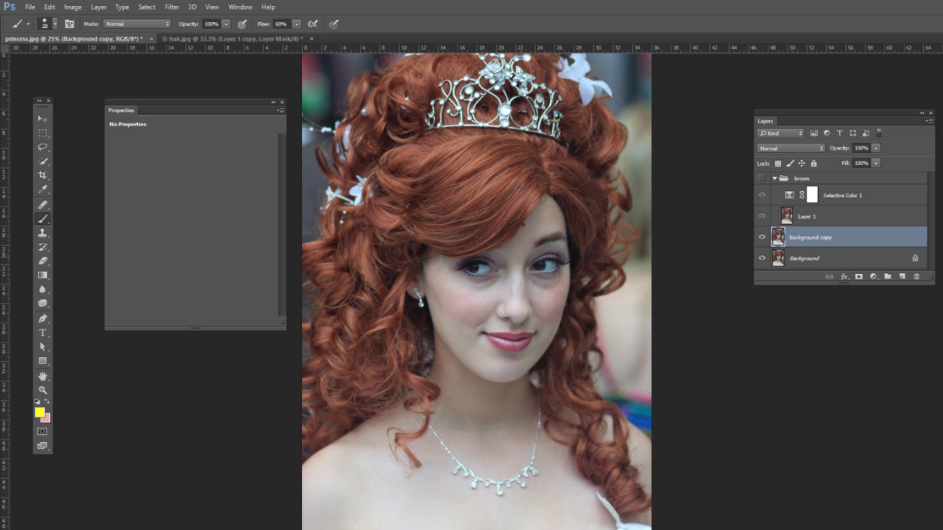
left_click(774, 179)
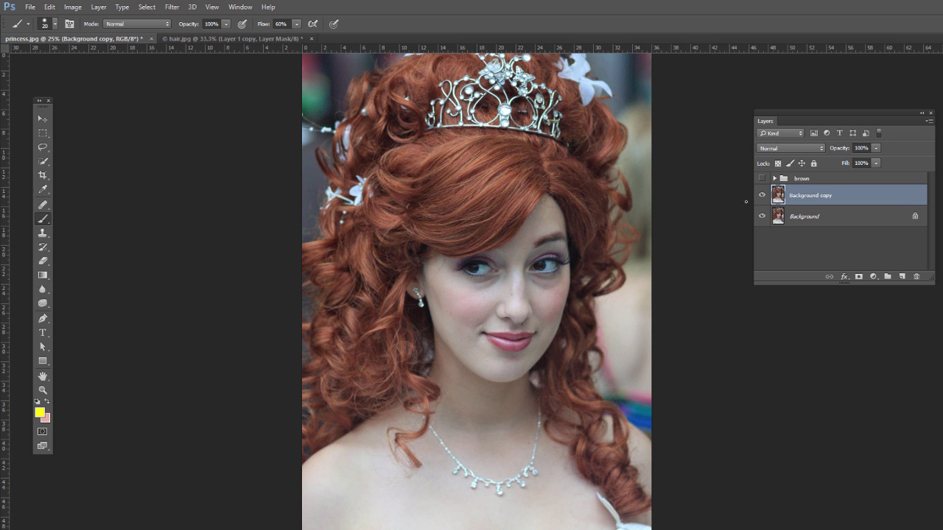
Add a Hue/Saturation adjustment above Background copy and set the Reds saturation to -100.
left_click(874, 277)
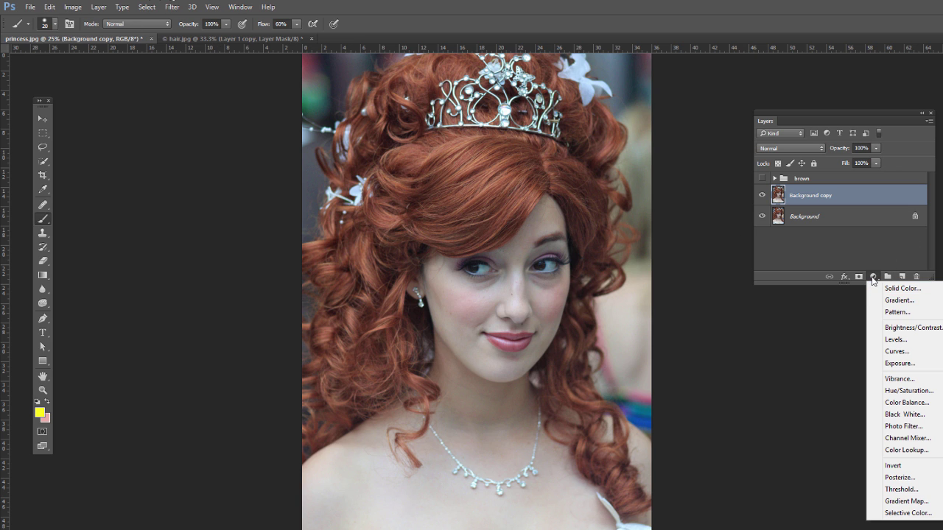
left_click(922, 391)
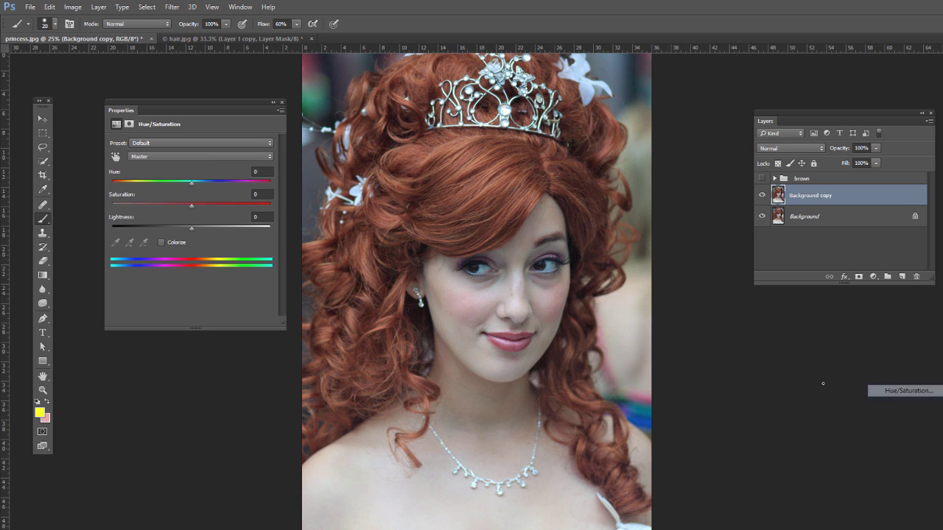
left_click(144, 157)
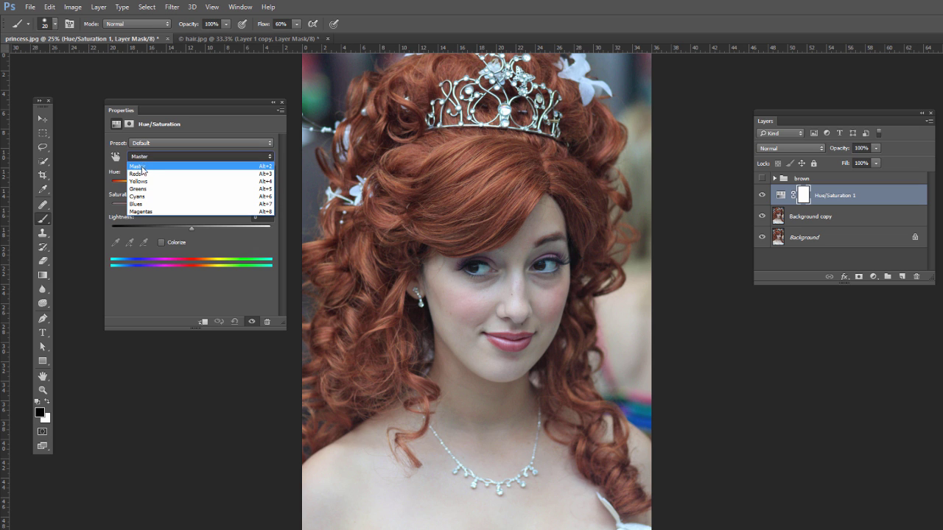
left_click(140, 170)
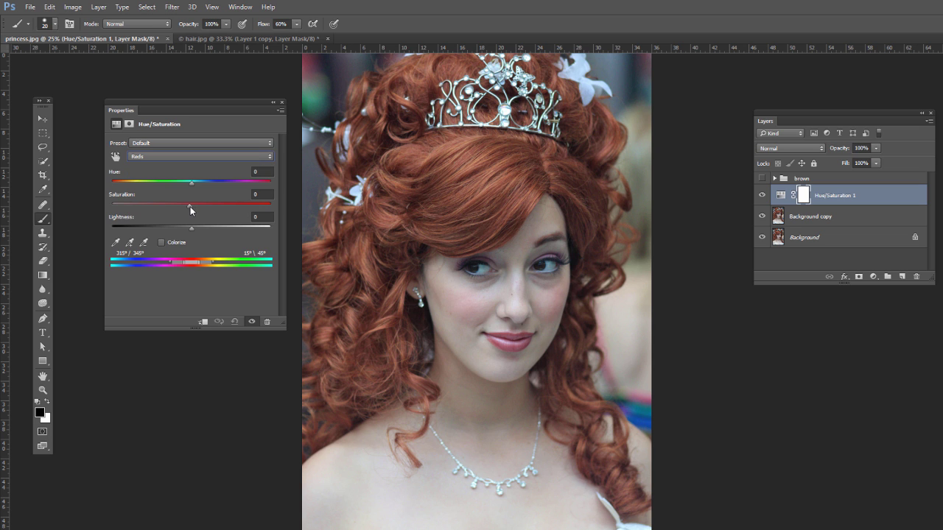
left_click_drag(189, 206, 115, 205)
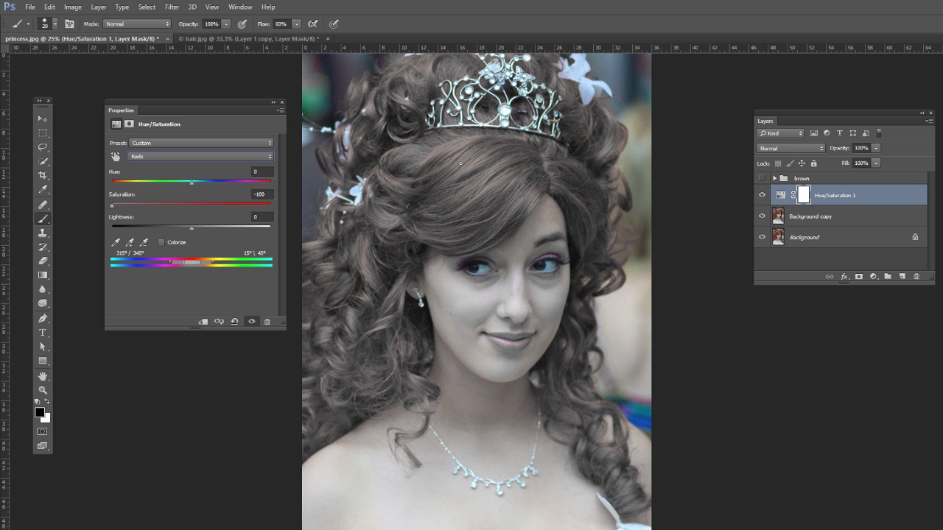
Refine the Reds range by adding color samples from the hair above the forehead and subtracting samples from the facial skin.
left_click(128, 243)
left_click(461, 144)
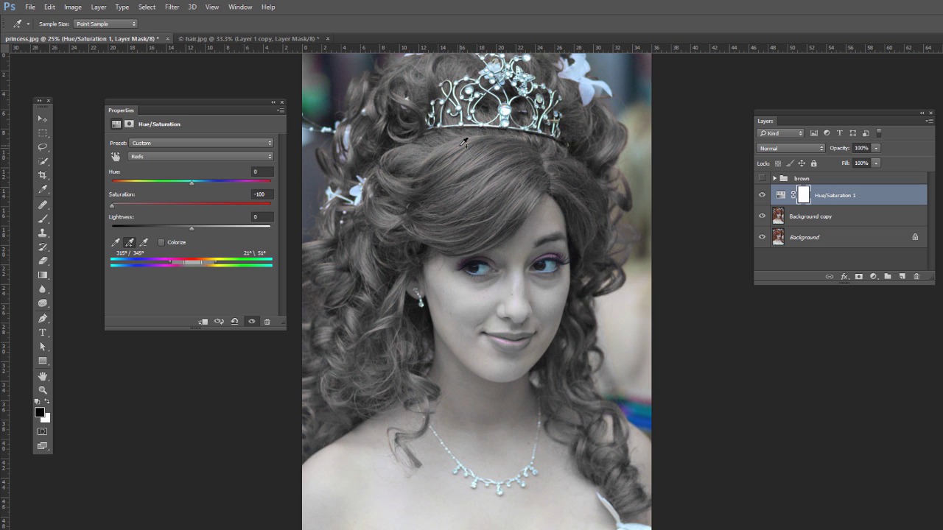
left_click(462, 145)
left_click(146, 242)
left_click(476, 292)
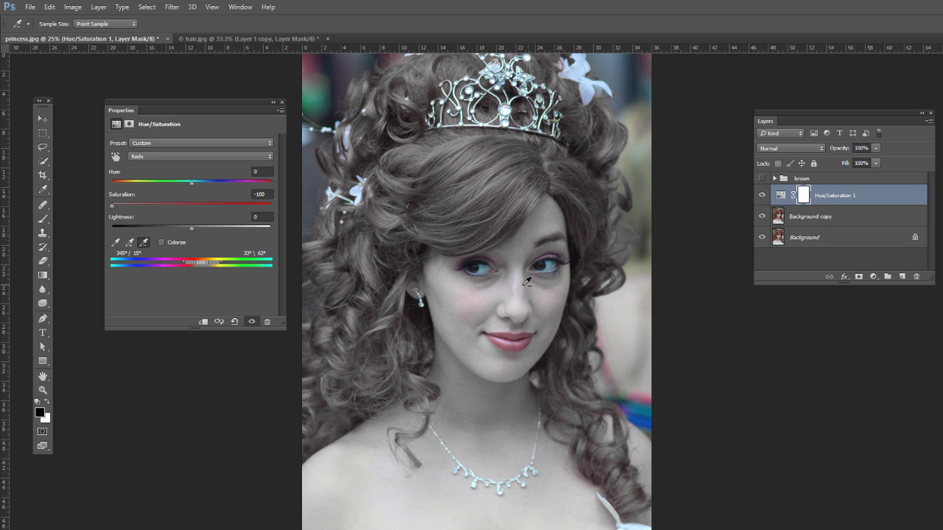
left_click(460, 322)
left_click(130, 242)
left_click(487, 182)
left_click(469, 152)
Add a Curves adjustment that darkens the RGB midtones and place it directly above Hue/Saturation 1.
left_click(781, 216)
key("b")
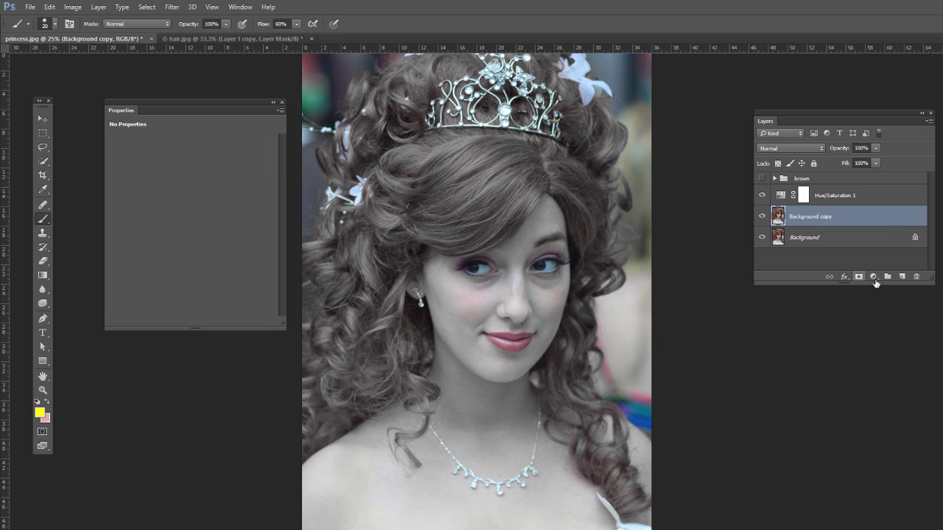
left_click(872, 277)
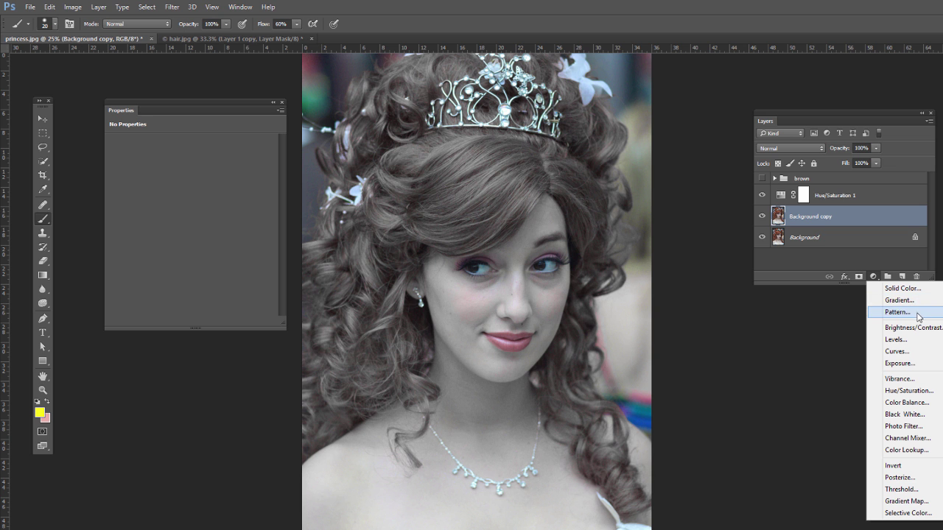
left_click(902, 351)
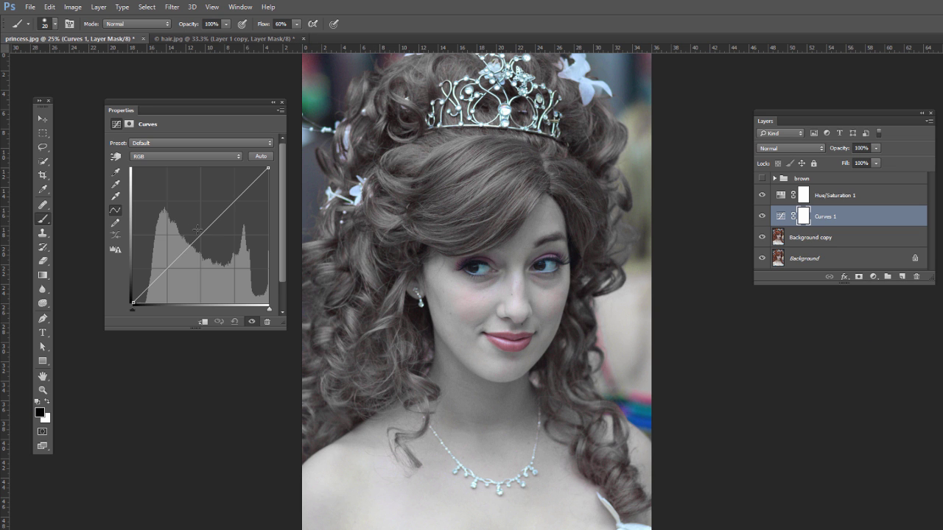
left_click_drag(199, 235, 195, 258)
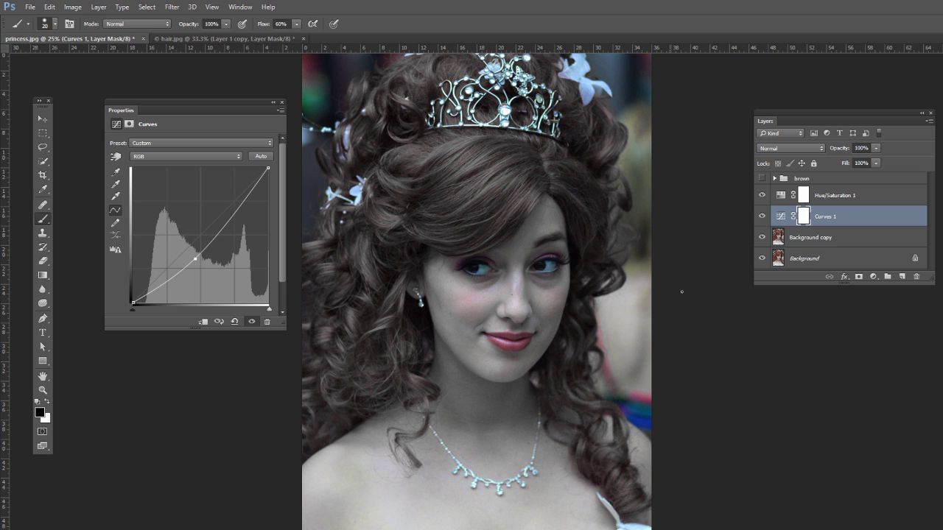
left_click(785, 200)
left_click_drag(776, 222, 782, 194)
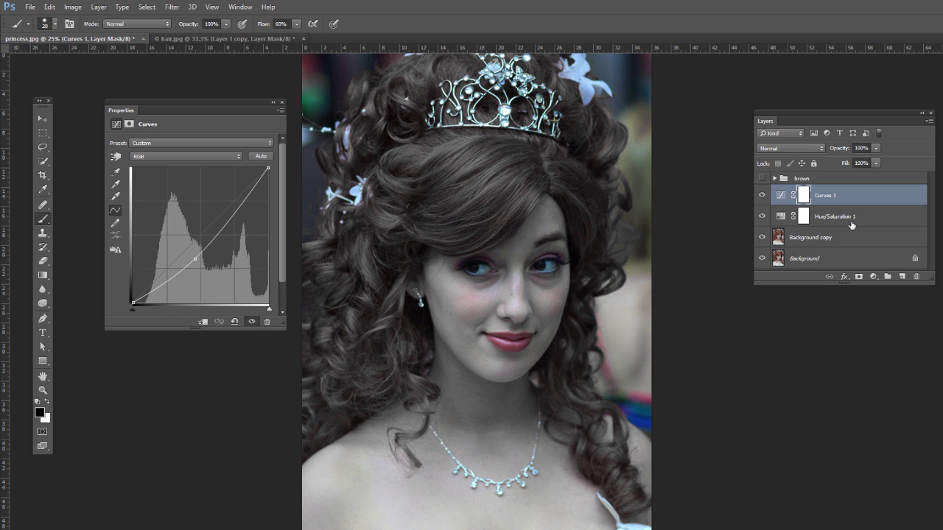
Target the Hue/Saturation 1 layer mask and set the Brush tool's hardness to 0%.
left_click(805, 219)
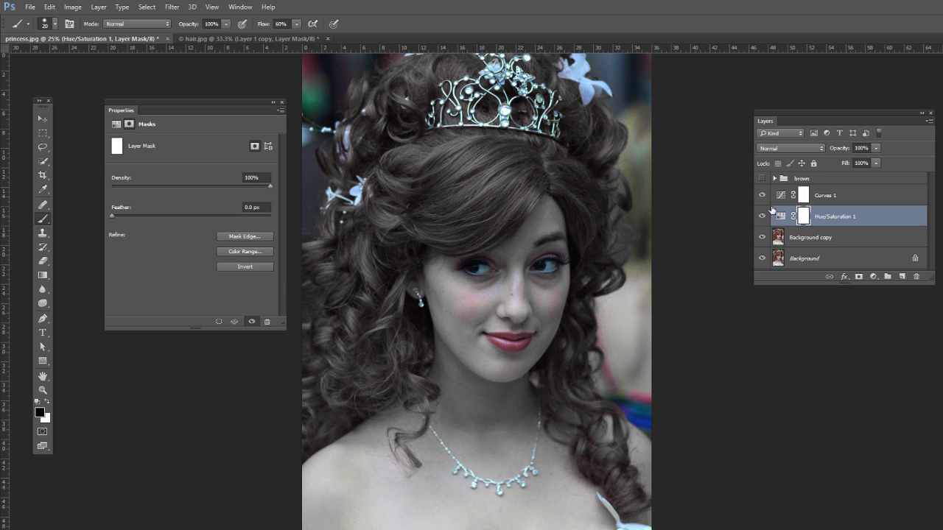
left_click(788, 178)
left_click(809, 217)
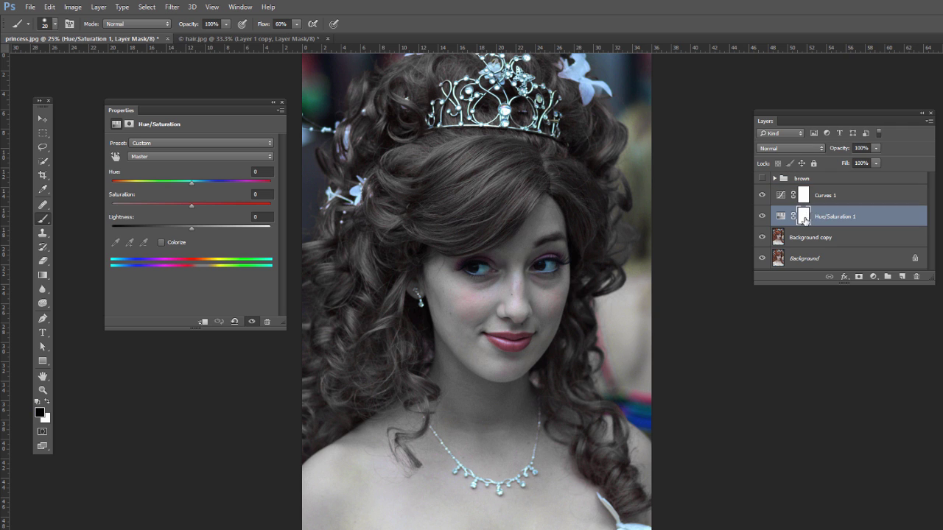
right_click(42, 221)
left_click(84, 218)
left_click(55, 25)
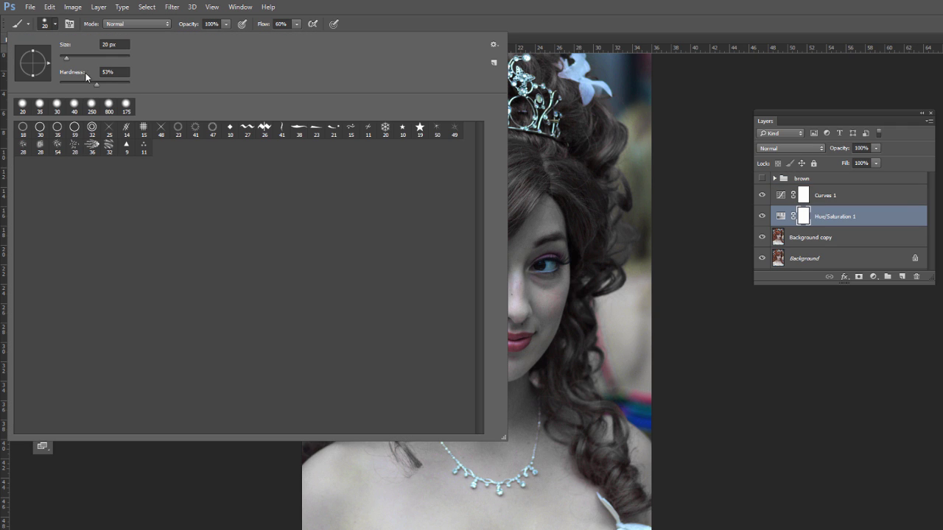
left_click_drag(96, 84, 59, 86)
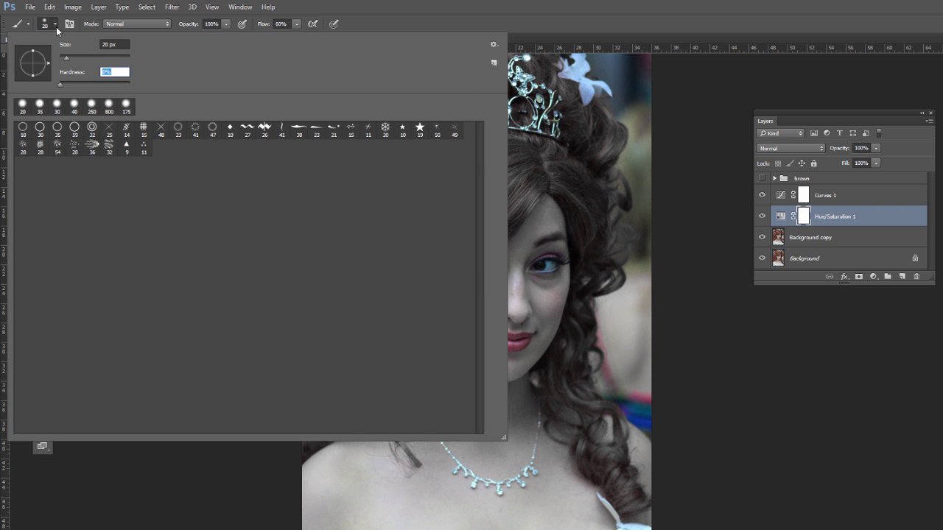
left_click(56, 26)
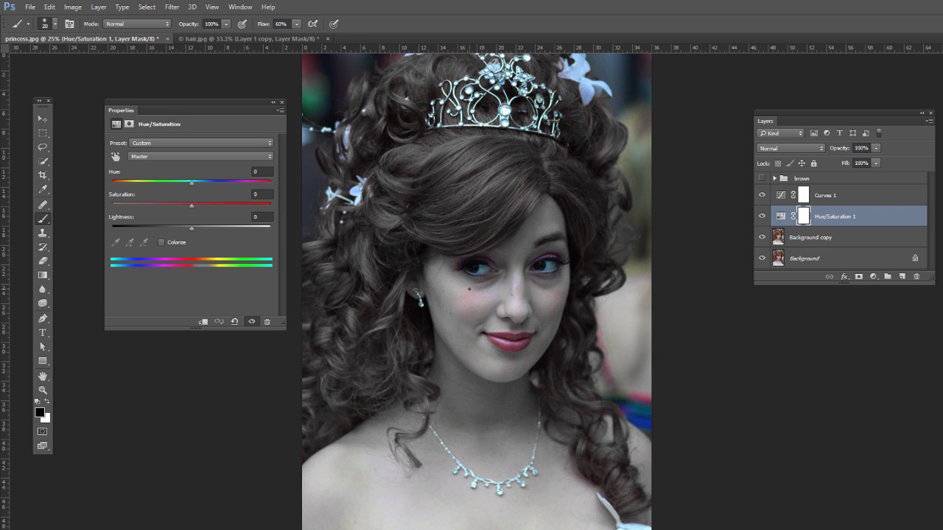
Paint black with an enlarged brush over the face, neck and shoulders on the Hue/Saturation 1 mask, and hide Curves 1.
key("bracketright")
key("bracketright")
key("bracketright")
key("bracketright")
key("bracketright")
key("bracketright")
key("bracketright")
key("bracketright")
key("bracketright")
key("bracketright")
key("bracketright")
key("bracketright")
key("bracketright")
key("bracketright")
key("bracketright")
key("bracketright")
key("bracketright")
mouse_move(501, 302)
left_mouse_down()
mouse_move(483, 344)
mouse_move(463, 473)
mouse_move(473, 495)
mouse_move(384, 524)
left_mouse_up()
left_click(762, 195)
Refine the Hue/Saturation 1 mask, restoring the curls beside the neck with white and masking leftover skin with black.
key("bracketleft")
key("bracketleft")
key("bracketleft")
key("bracketleft")
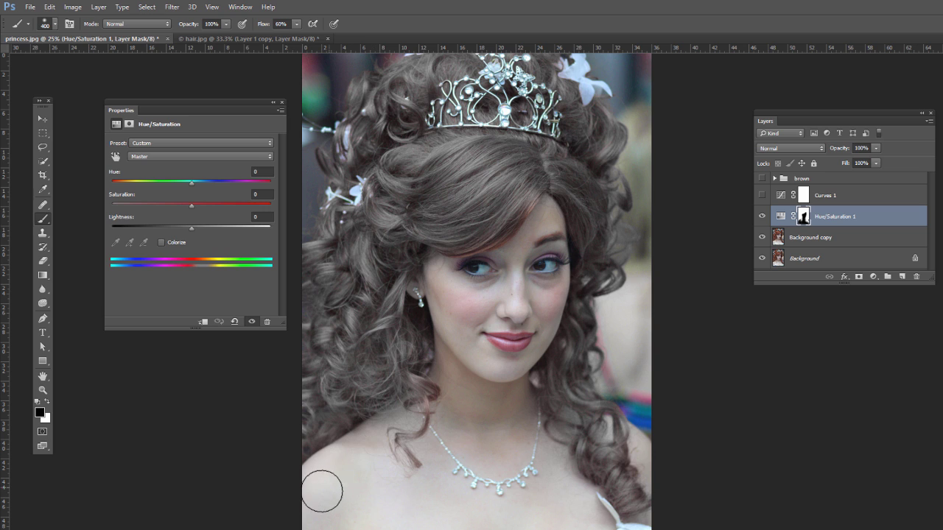
key("x")
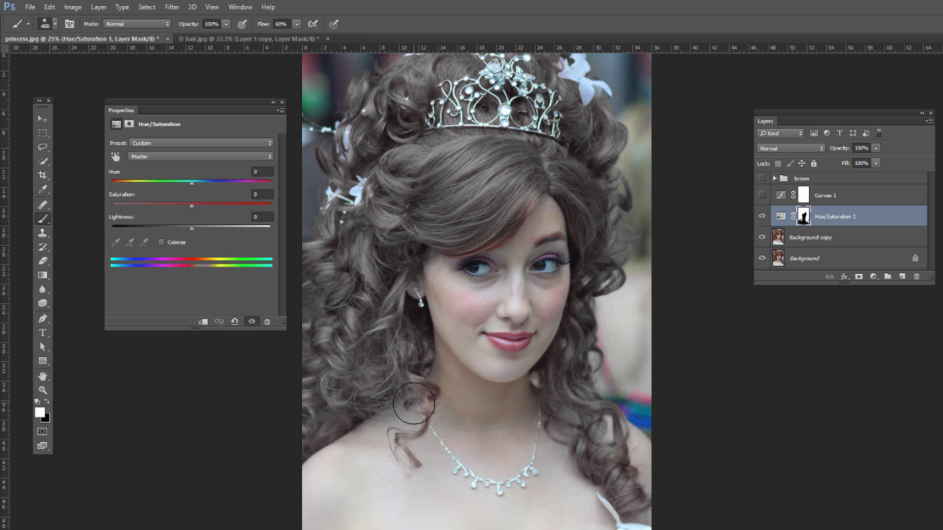
key("bracketleft")
key("bracketleft")
key("bracketleft")
key("bracketleft")
key("bracketleft")
key("x")
key("bracketright")
key("bracketright")
key("bracketright")
key("bracketright")
key("bracketright")
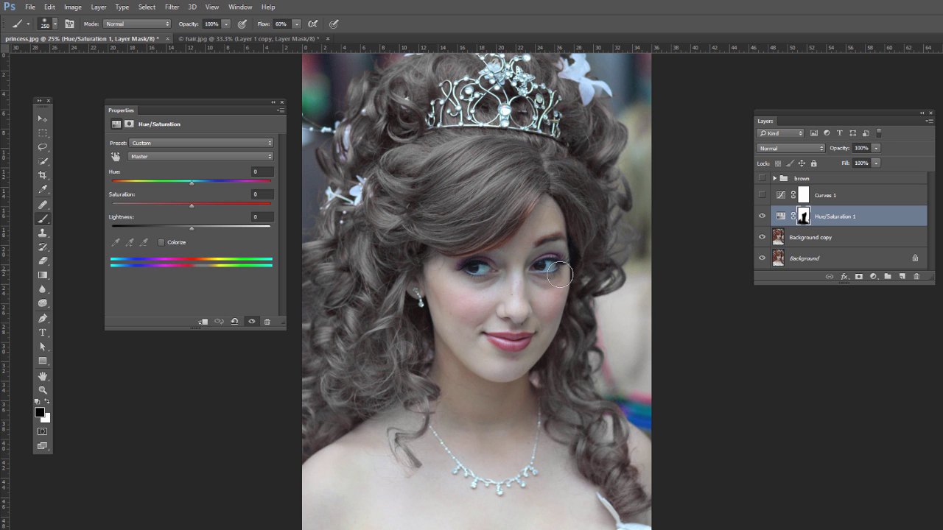
Inspect the Hue/Saturation 1 mask on its own and return to the normal image view.
left_click(804, 218, "alt")
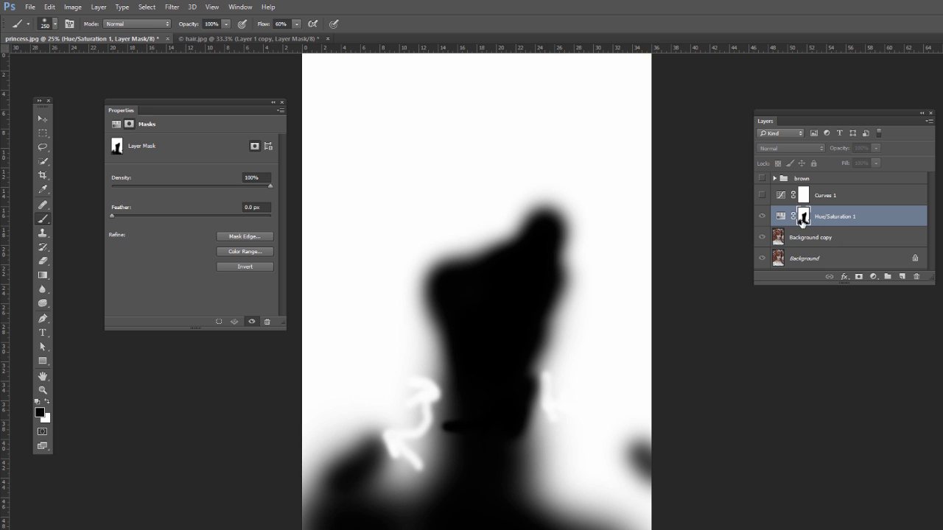
left_click(803, 221, "alt")
left_click(802, 221, "alt")
left_click(802, 221, "alt")
left_click(802, 221, "alt")
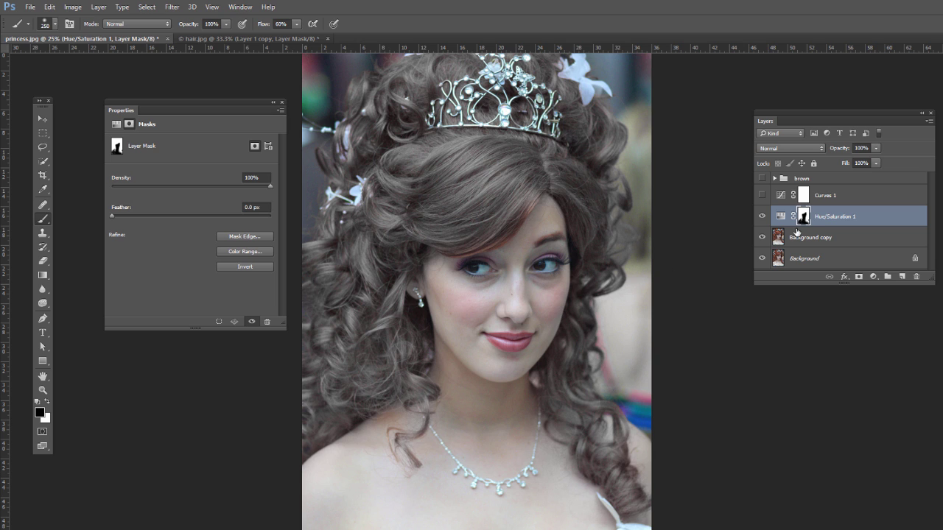
Try darkening the hair with a duplicate of Hue/Saturation 1 set to Multiply, and delete the duplicate.
key("ctrl+j")
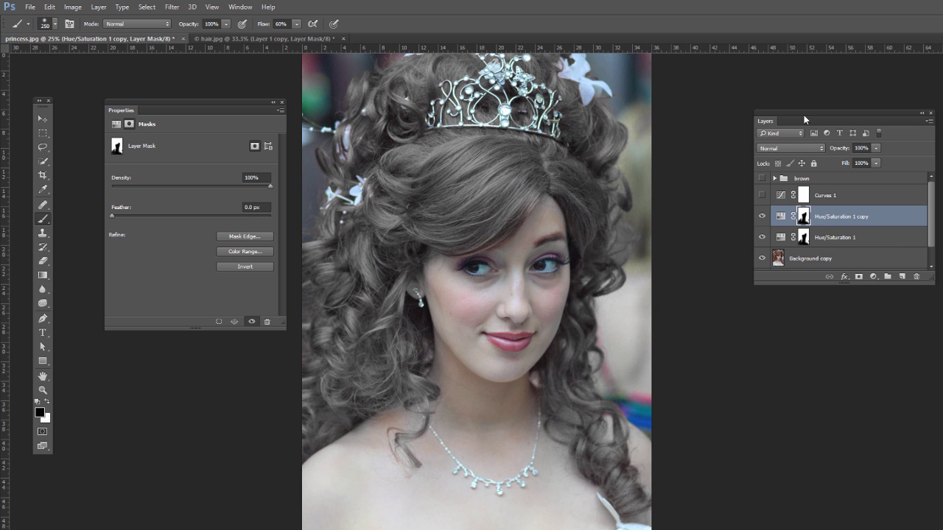
left_click(777, 149)
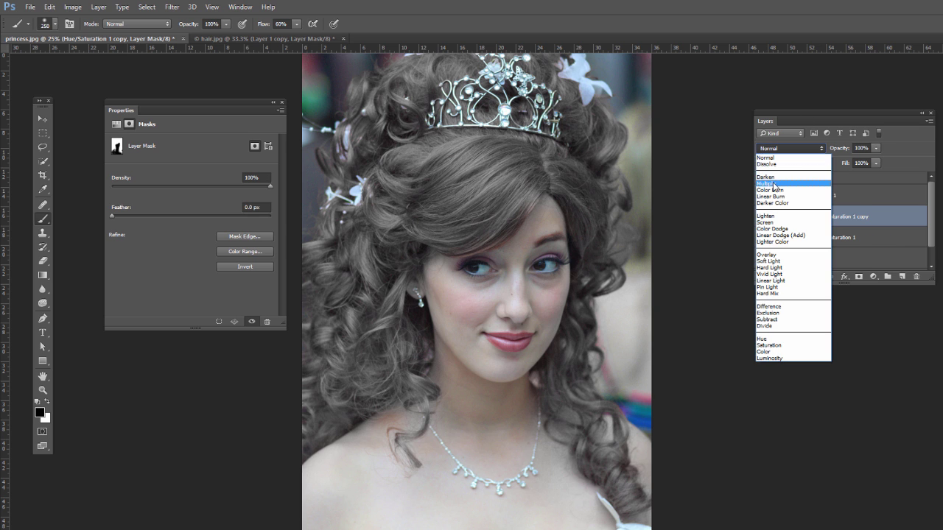
left_click(774, 184)
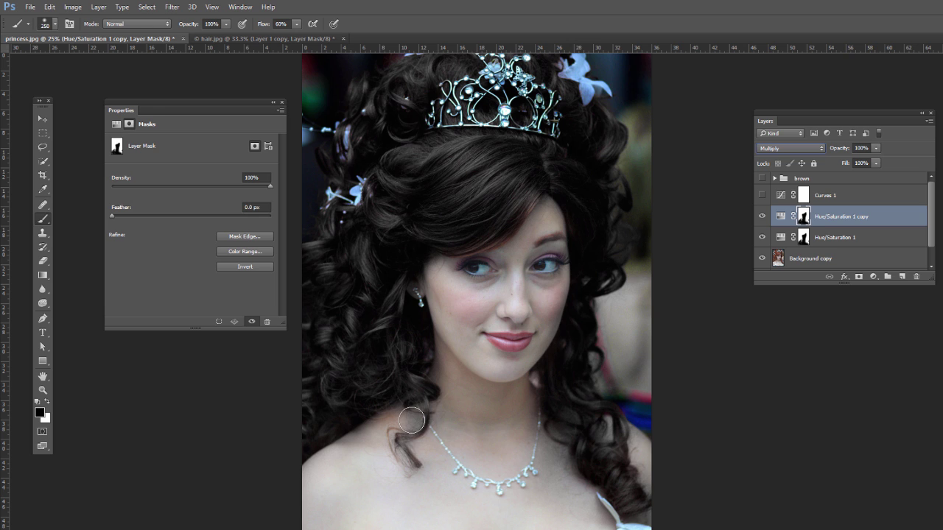
left_click(803, 218)
left_click(801, 240)
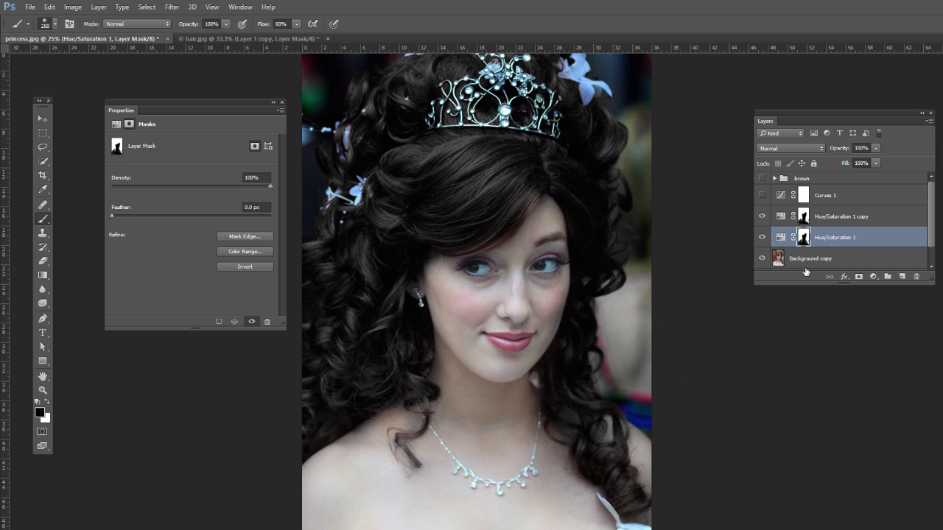
left_click_drag(782, 218, 917, 275)
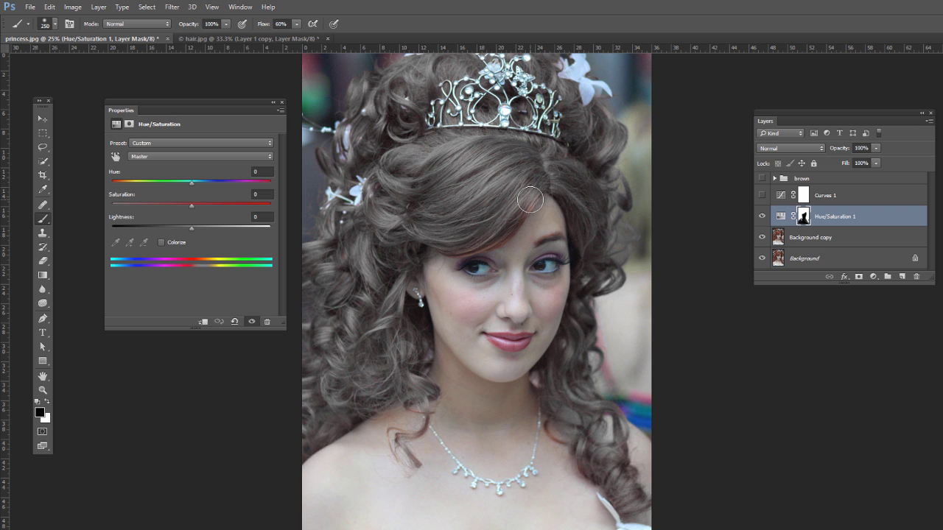
Paint white with a 200 px brush along the forehead hairline on the Hue/Saturation 1 mask and show Curves 1 again.
key("bracketleft")
key("x")
left_click(762, 195)
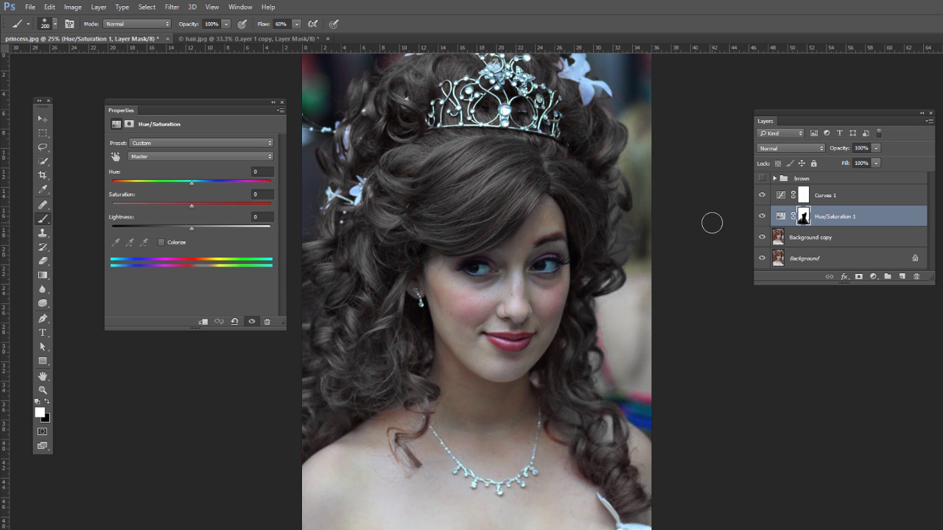
Replace the blank Curves 1 mask with a copy of the Hue/Saturation 1 hair mask.
left_click_drag(805, 221, 803, 196)
left_click(804, 218)
left_click(803, 196)
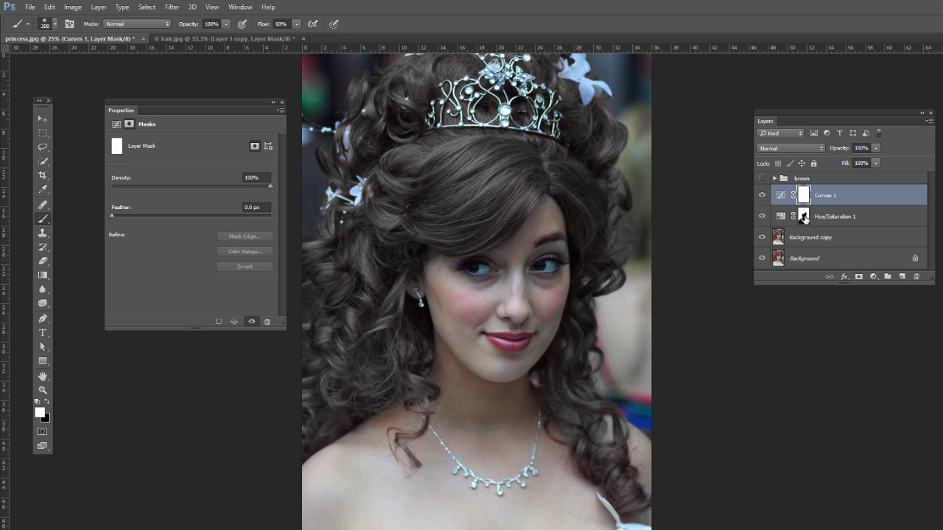
left_click(805, 219)
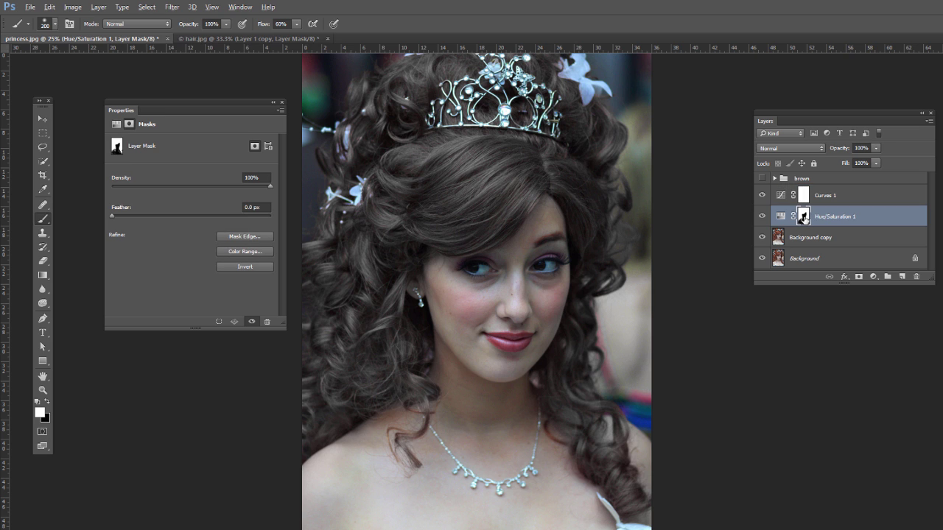
left_click_drag(804, 217, 803, 196)
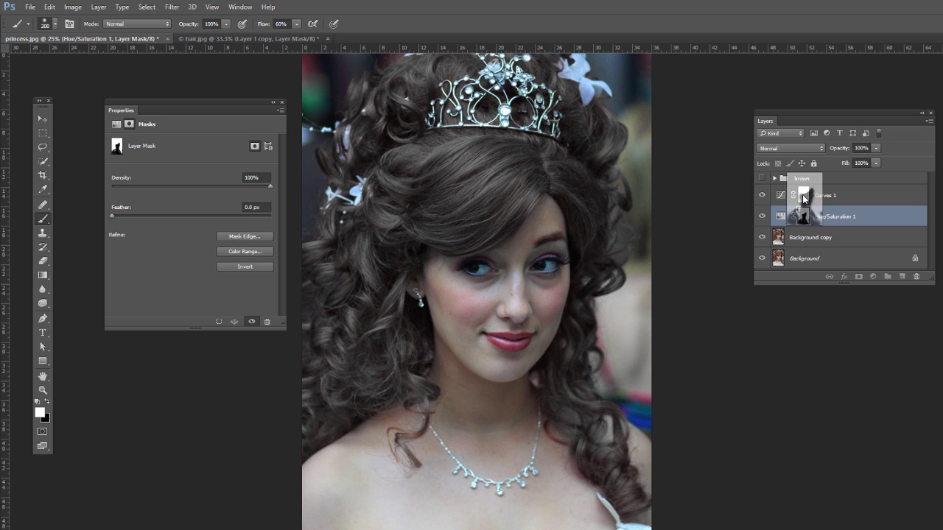
left_click(501, 220)
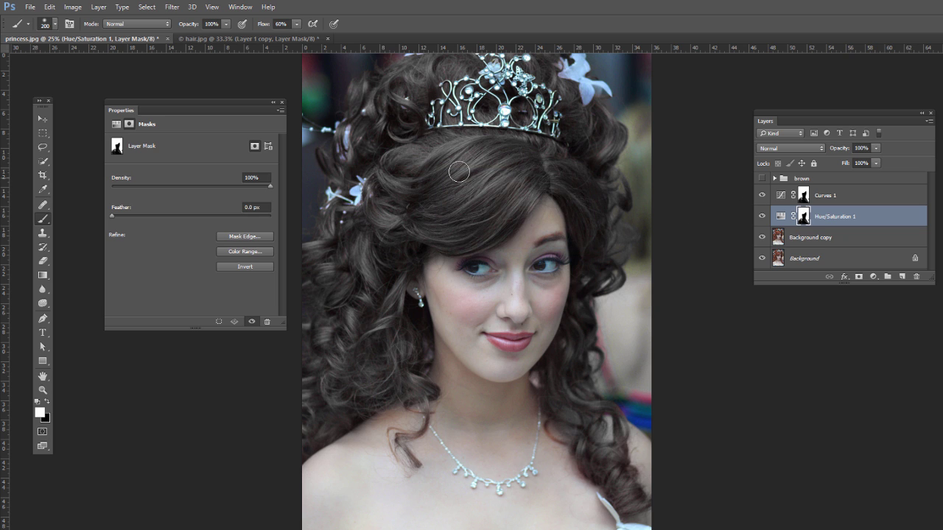
Compare the hair with and without Curves 1.
left_click(762, 195)
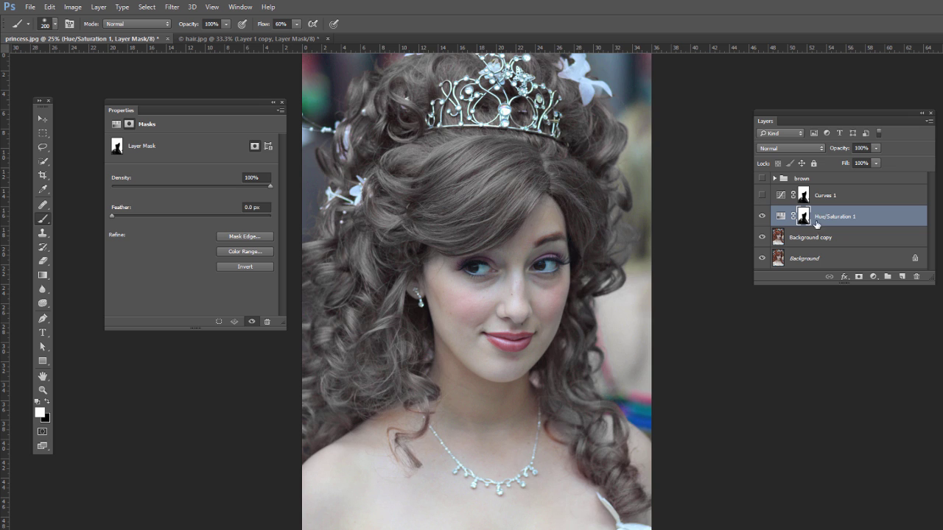
left_click(762, 195)
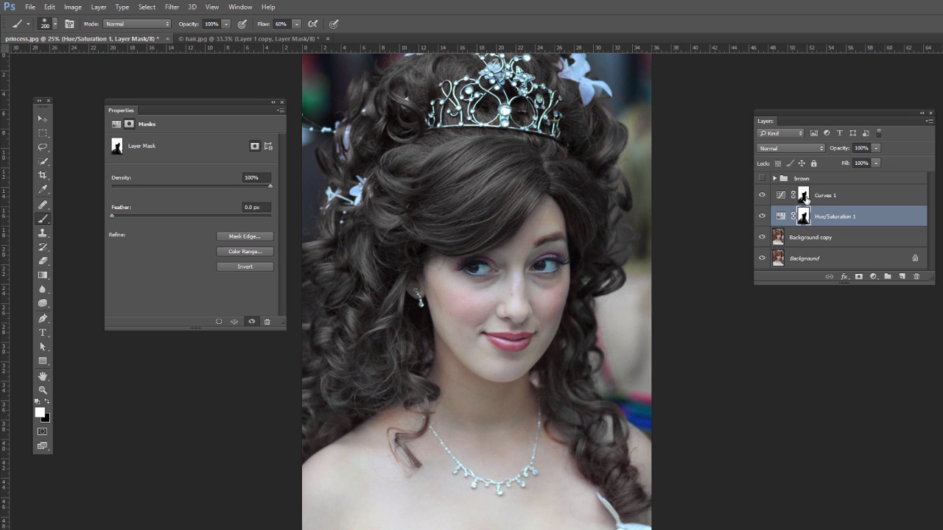
With Curves 1 hidden, try a Multiply duplicate of Hue/Saturation 1, delete it, and show Curves 1 again.
left_click(763, 195)
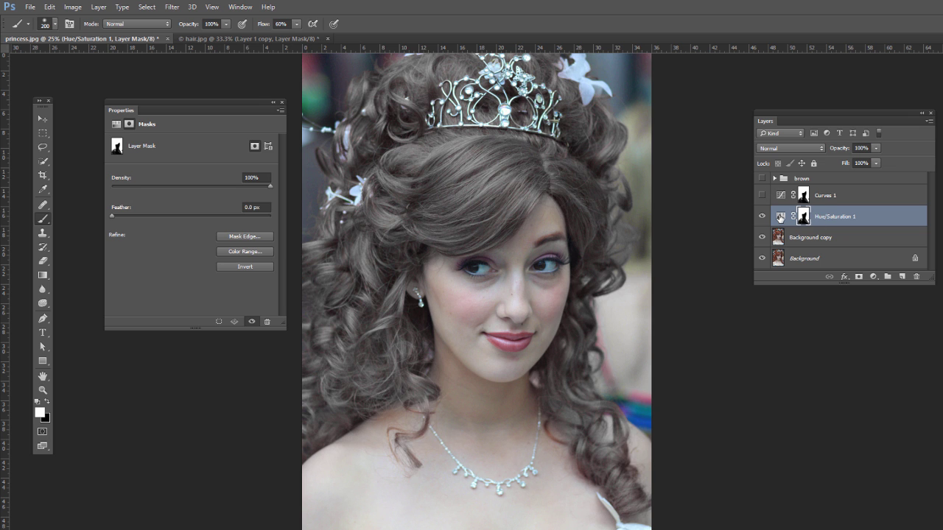
left_click(779, 216)
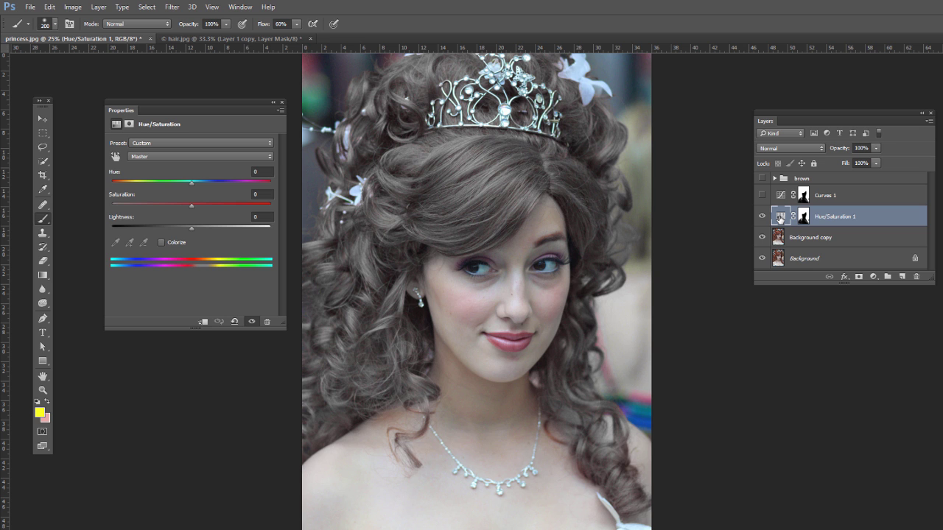
key("ctrl+j")
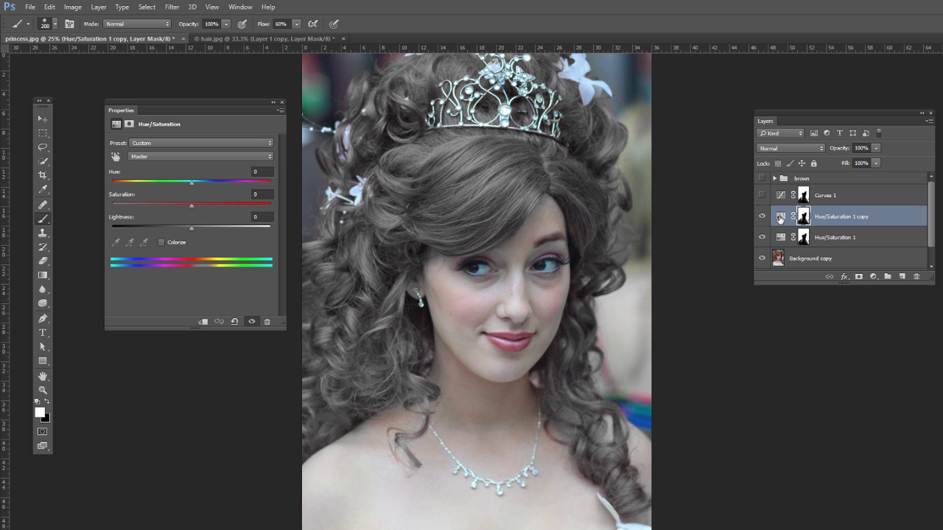
left_click(804, 148)
left_click(781, 179)
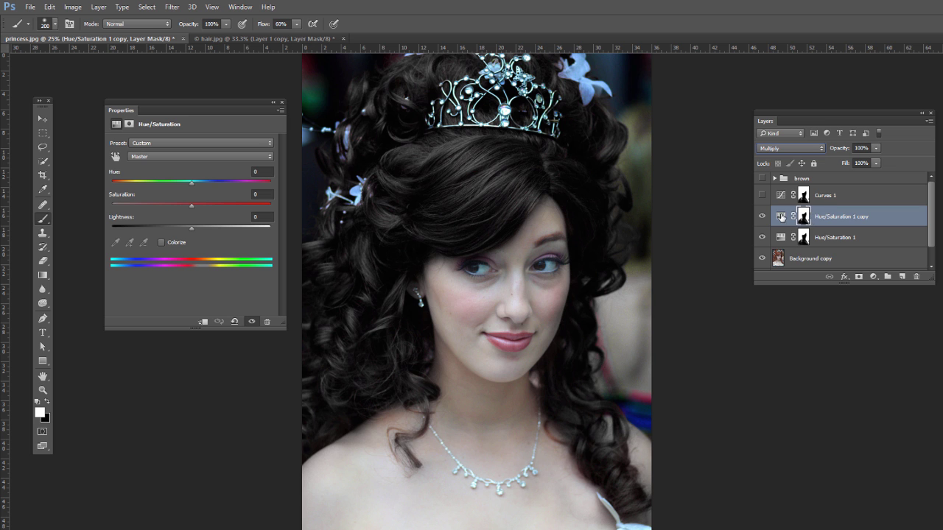
key("Delete")
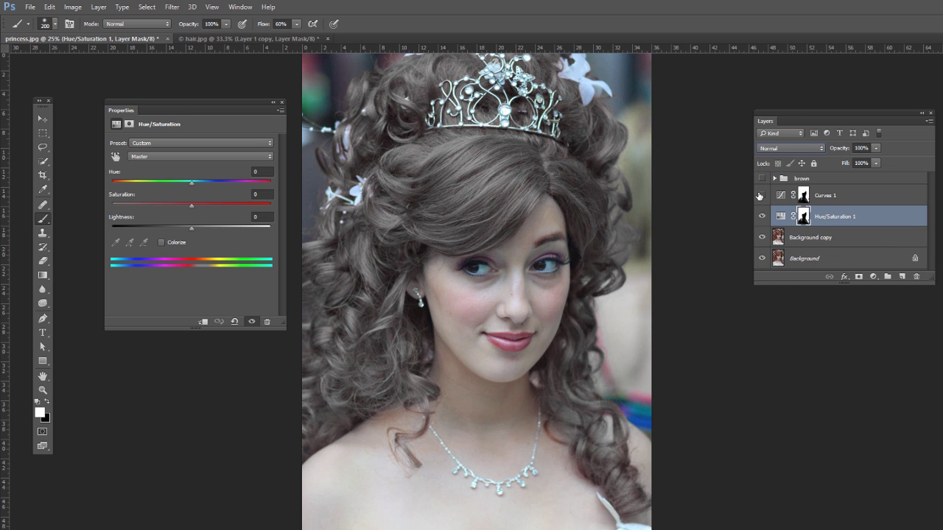
left_click(762, 195)
Pull the midtone point of the Curves 1 RGB curve slightly lower to darken the hair.
left_click(780, 195)
left_click(803, 195)
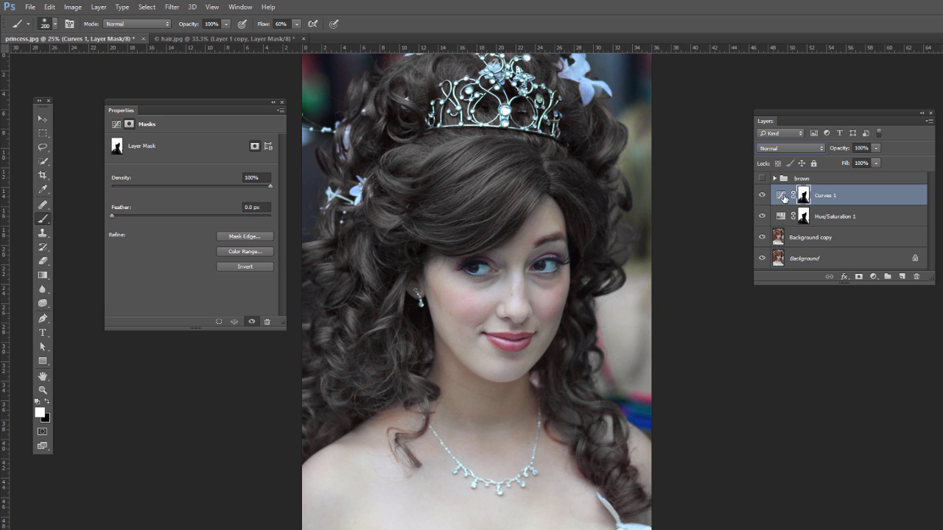
left_click(781, 197)
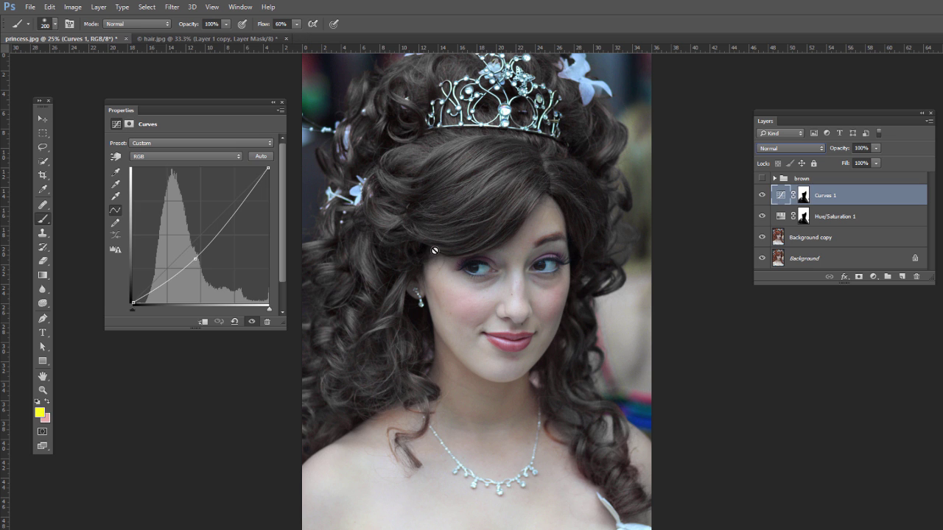
mouse_move(195, 261)
left_mouse_down()
mouse_move(207, 278)
mouse_move(197, 257)
left_mouse_up()
mouse_move(198, 261)
left_mouse_down()
mouse_move(192, 250)
mouse_move(192, 264)
left_mouse_up()
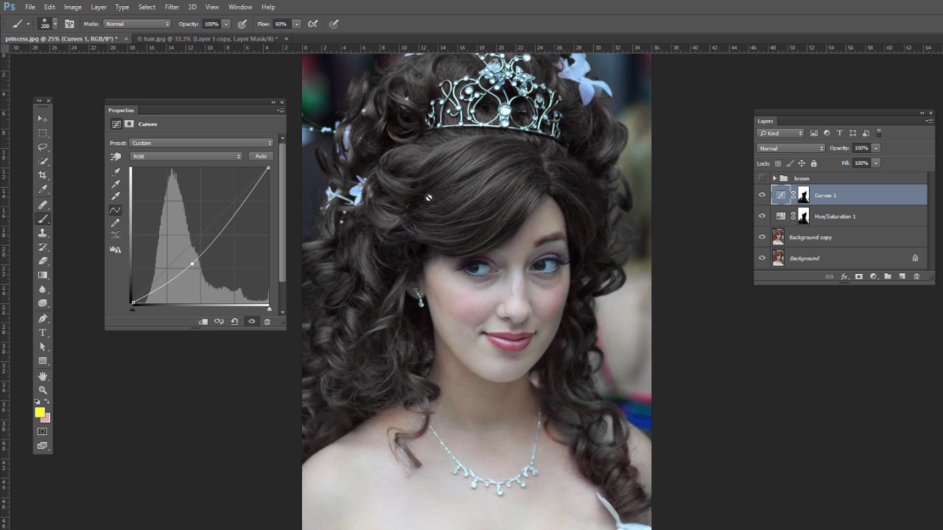
Add an empty layer above Curves 1 and set the foreground color to white.
left_click(901, 276)
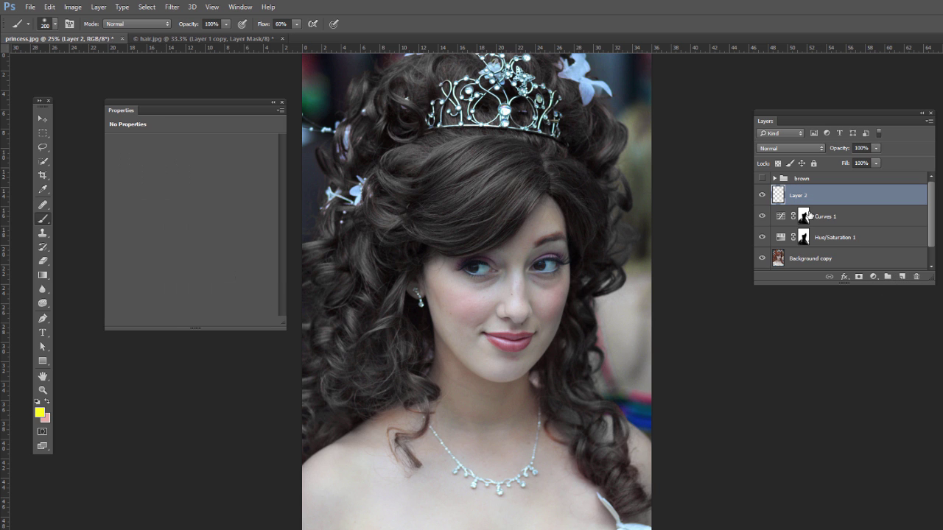
left_click(40, 411)
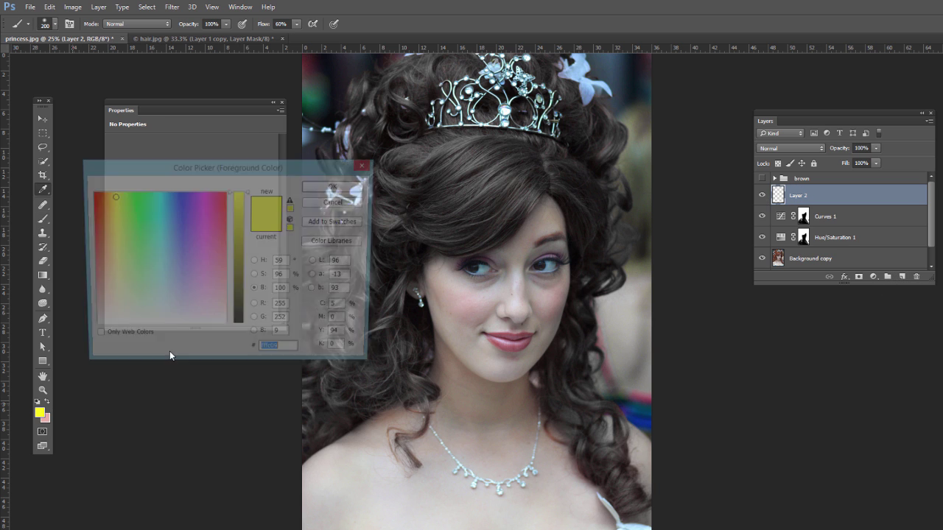
left_click(168, 249)
left_click(107, 274)
left_click(337, 185)
key("b")
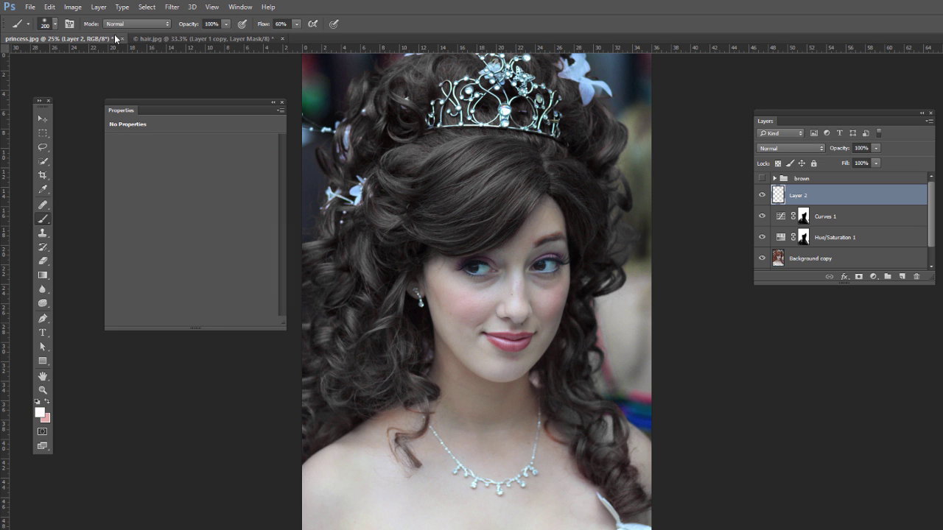
Paint white highlight strokes over the lighter areas of the hair with the 200 px brush.
left_click(55, 24)
left_click(56, 24)
mouse_move(522, 185)
left_mouse_down()
mouse_move(484, 212)
mouse_move(452, 219)
mouse_move(499, 167)
mouse_move(450, 199)
mouse_move(418, 167)
mouse_move(408, 190)
mouse_move(389, 192)
mouse_move(375, 225)
mouse_move(341, 229)
mouse_move(352, 246)
mouse_move(326, 269)
mouse_move(351, 286)
mouse_move(331, 367)
mouse_move(366, 353)
mouse_move(391, 363)
mouse_move(375, 291)
left_mouse_up()
mouse_move(612, 178)
left_mouse_down()
mouse_move(578, 184)
mouse_move(593, 147)
mouse_move(619, 494)
left_mouse_up()
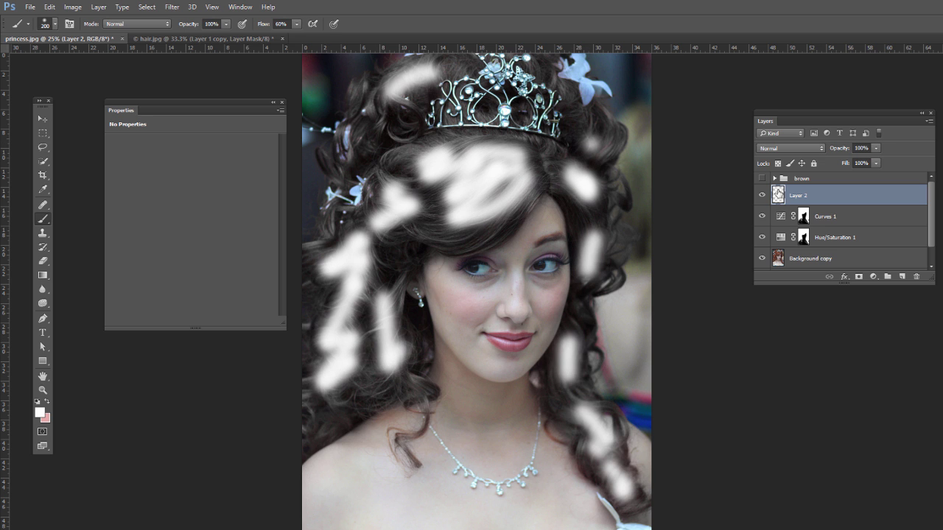
Blend Layer 2's white strokes into the hair with Blend If, splitting the Underlying Layer black slider to 62 / 186.
double_click(778, 195)
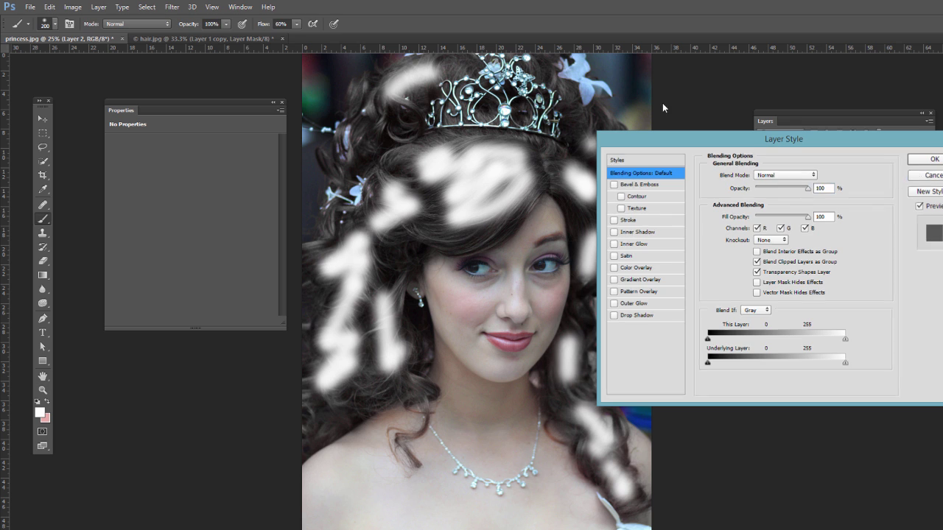
key("Escape")
left_click(98, 6)
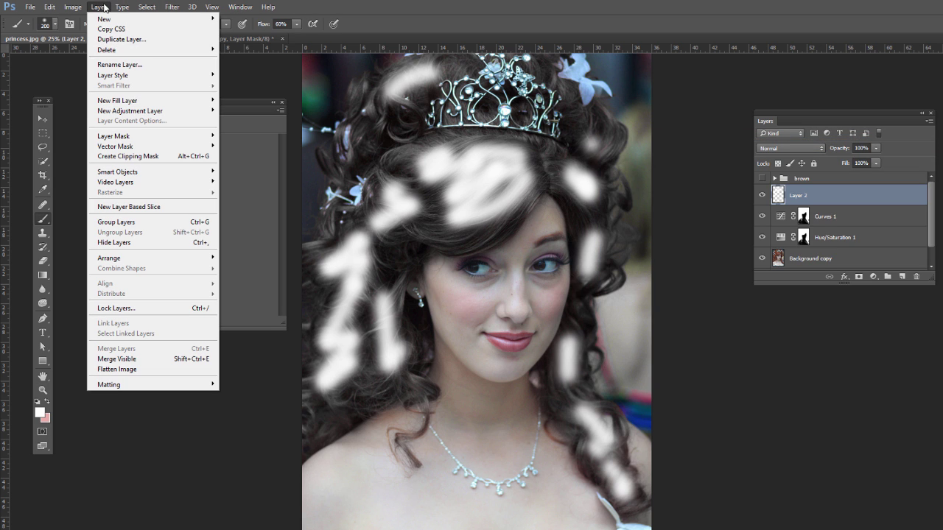
mouse_move(158, 76)
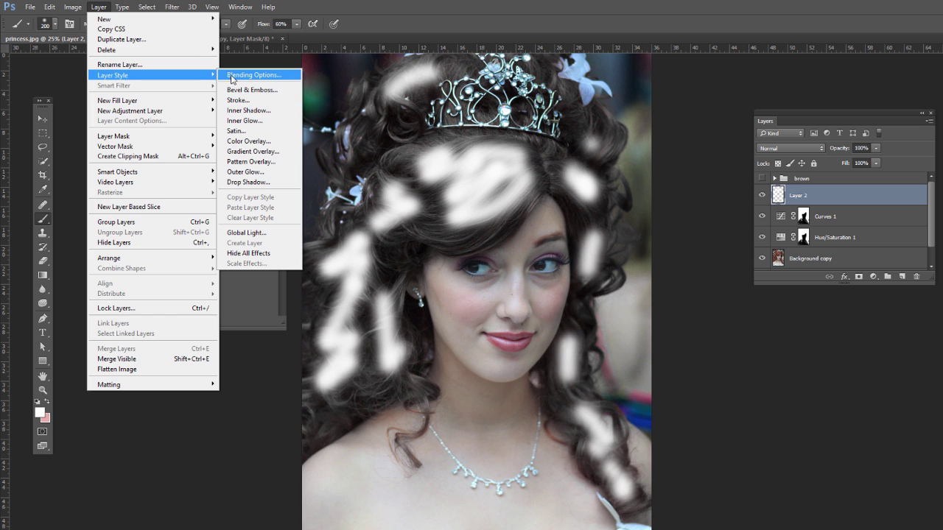
left_click(284, 75)
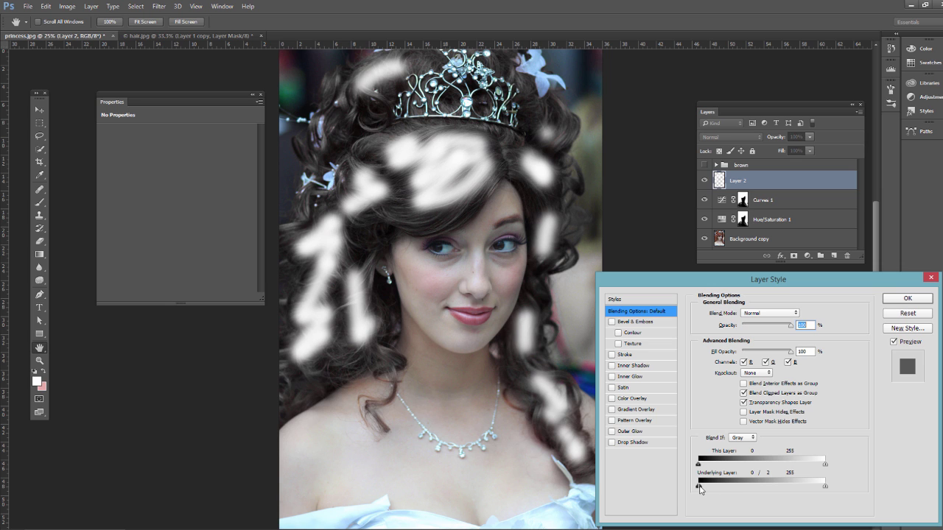
left_click_drag(699, 490, 768, 495)
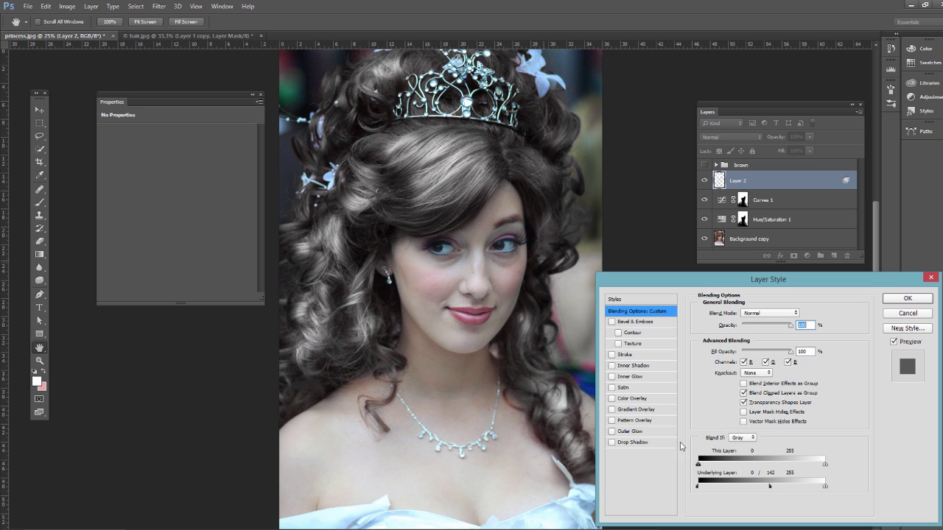
key("alt")
left_click_drag(700, 490, 729, 487)
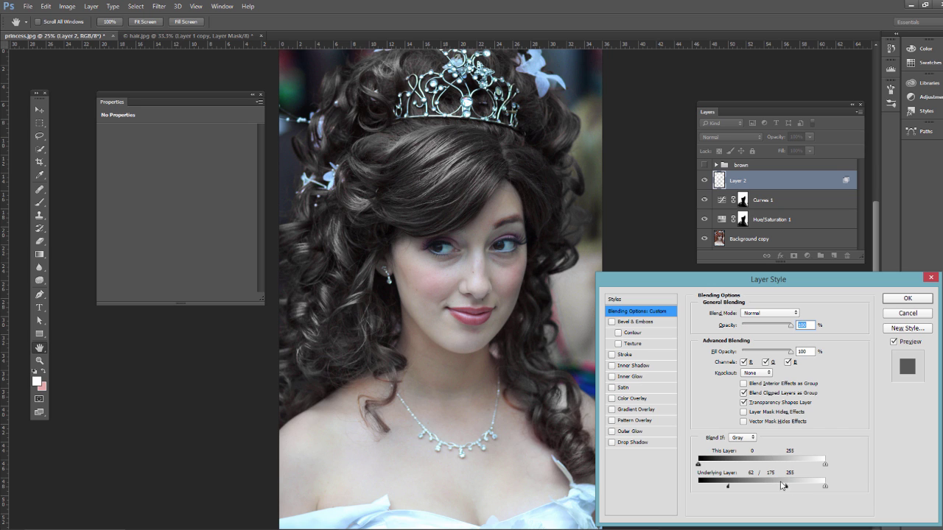
left_click(907, 298)
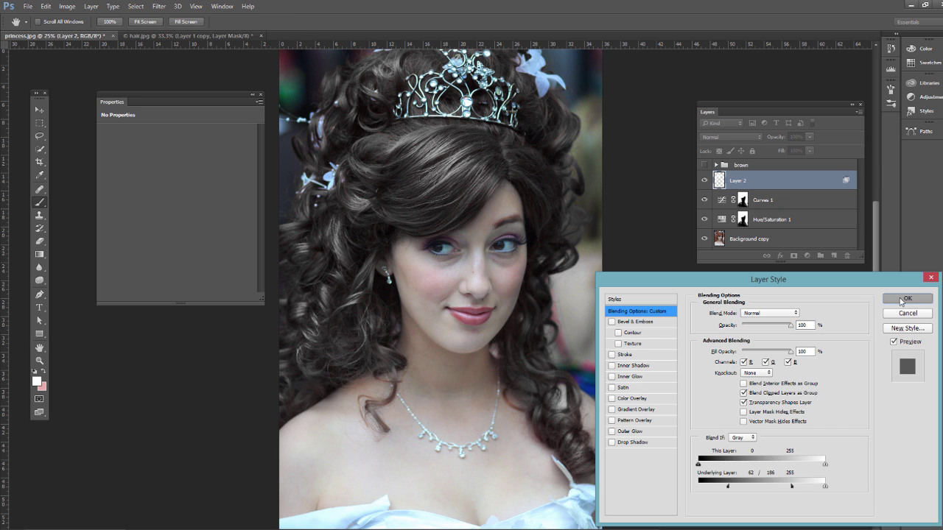
Compare the hair with and without Layer 2 and lower the layer's opacity to about 51%.
left_click(704, 182)
left_click(704, 181)
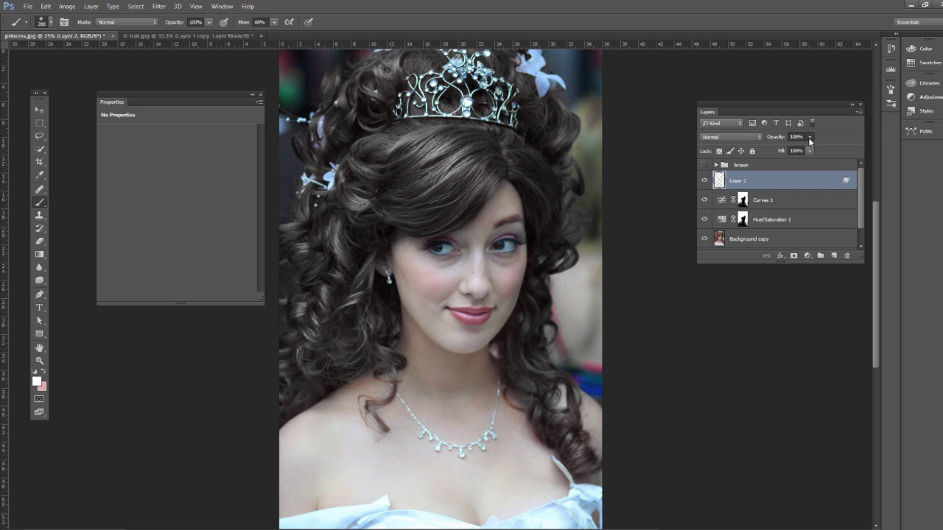
left_click_drag(809, 140, 785, 152)
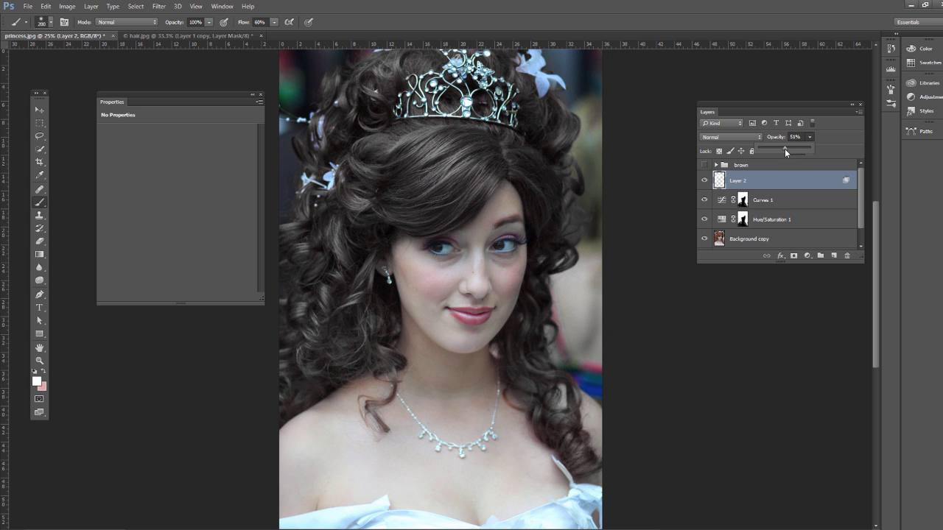
Recheck the softened highlights and collect the black hair layers in a collapsed group named black.
left_click(703, 181)
left_click(703, 182)
left_click(703, 182)
left_click(703, 182)
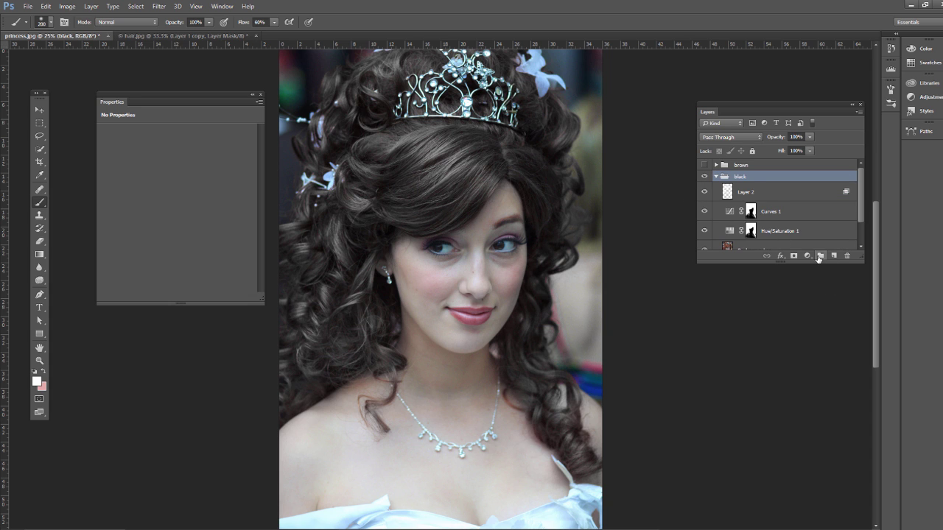
left_click(715, 177)
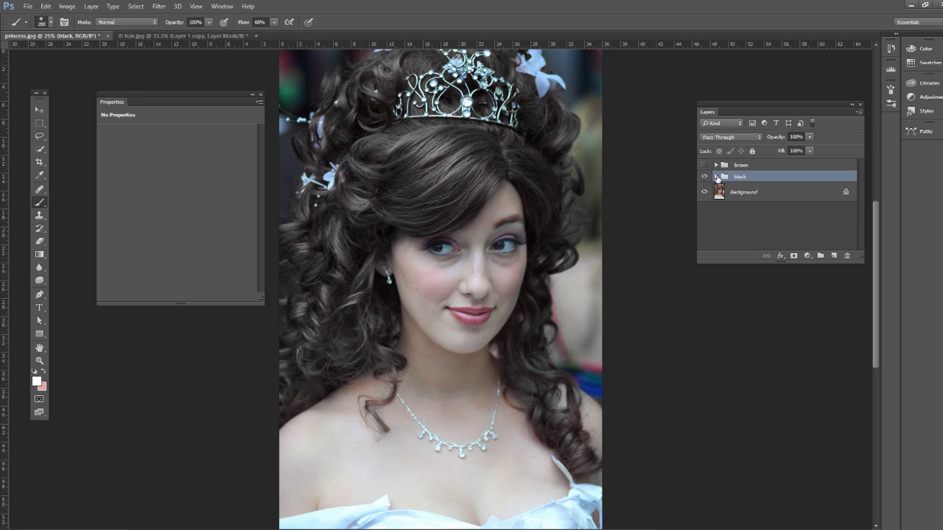
Compare the brown and black hair versions and look through the layers in each group.
left_click(703, 165)
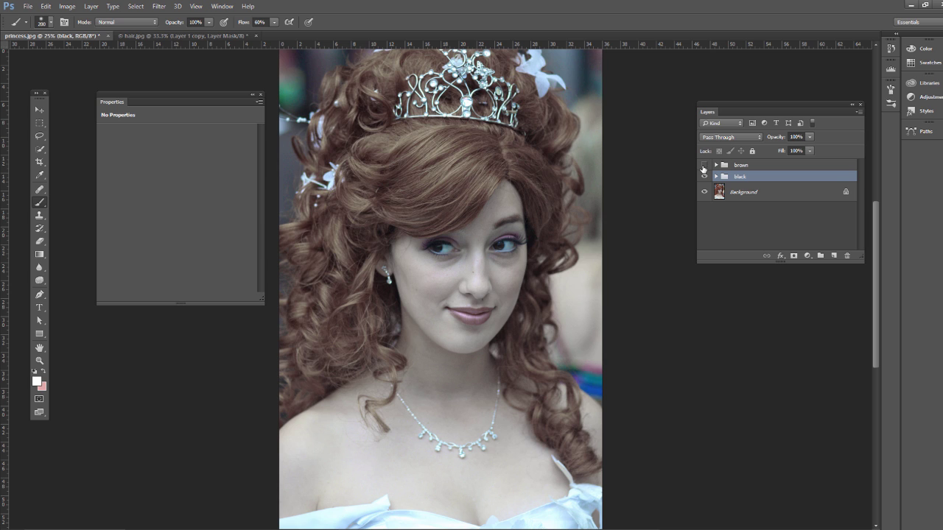
left_click(704, 166)
left_click(703, 165)
left_click(716, 165)
left_click(716, 165)
left_click(703, 165)
left_click(716, 176)
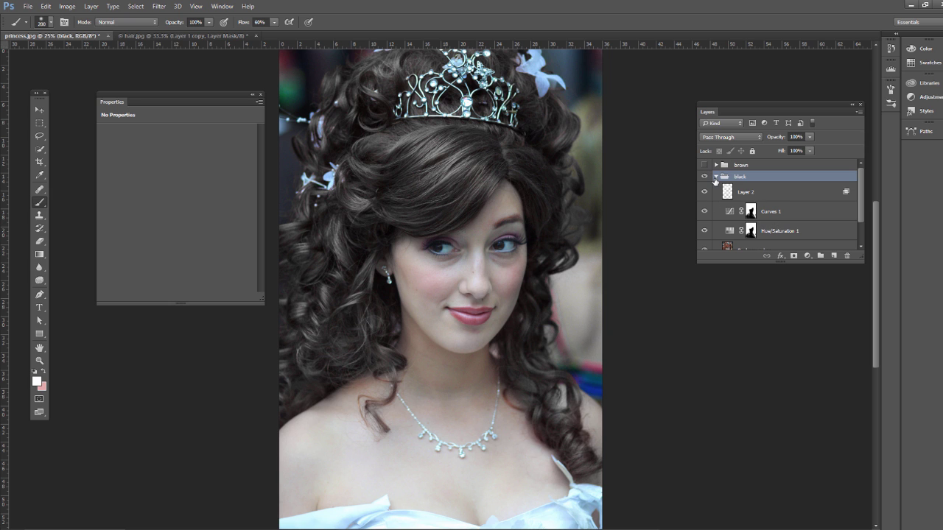
left_click(716, 177)
Hide the black and brown groups and duplicate the Background layer.
left_click(703, 177)
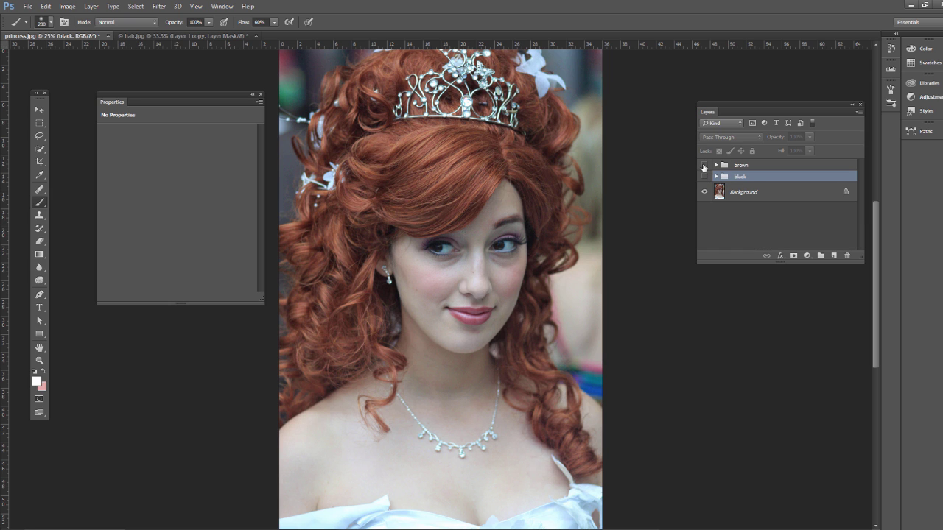
left_click(716, 165)
left_click(716, 165)
left_click(722, 165)
left_click(716, 165)
left_click(716, 165)
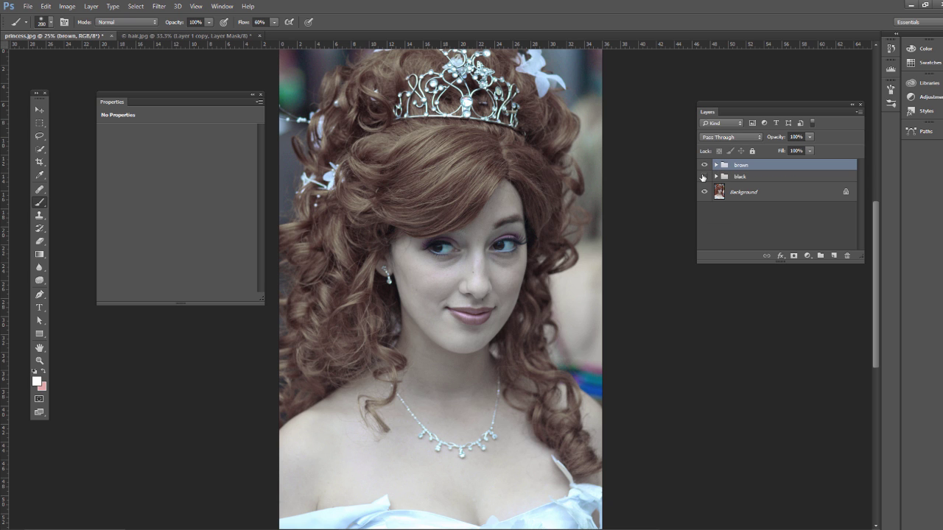
left_click(702, 165)
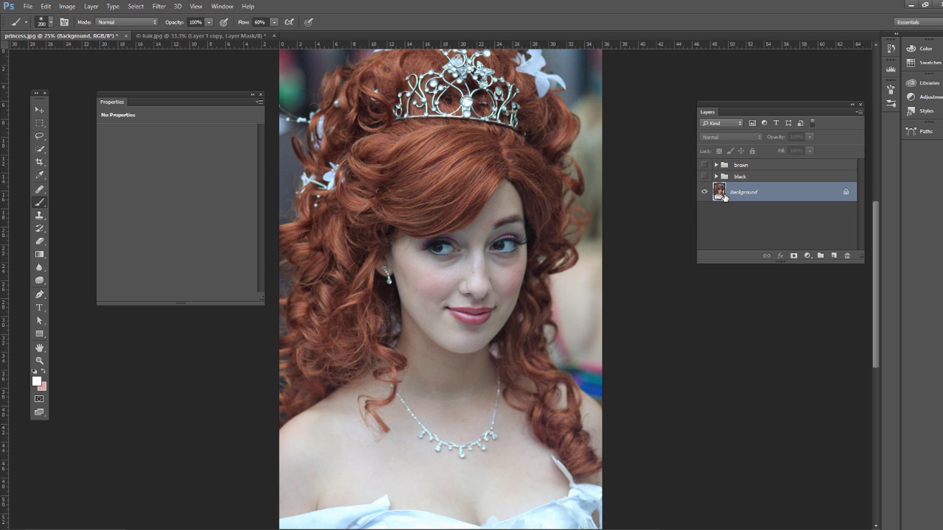
key("ctrl+j")
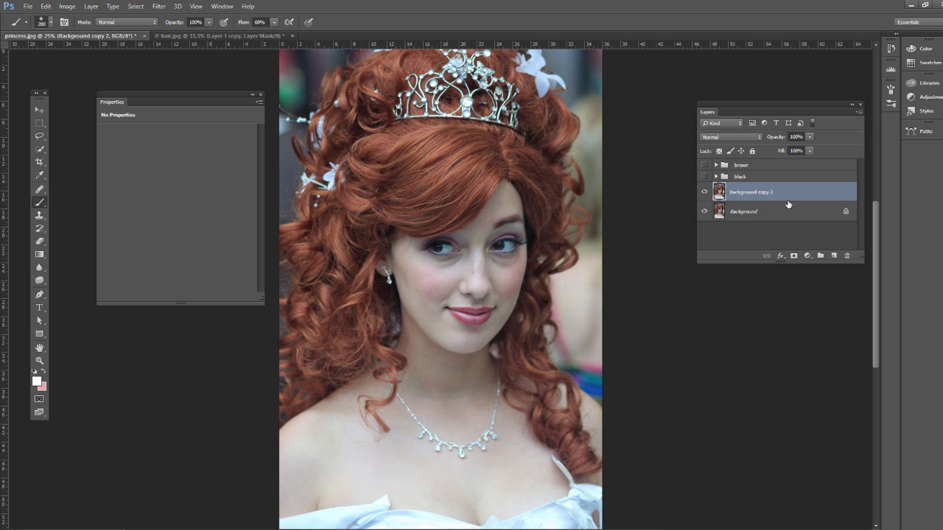
Add a Selective Color adjustment above Background copy 2 with Reds at Cyan +38, Magenta -34, Yellow +45 and Black -61.
left_click(807, 255)
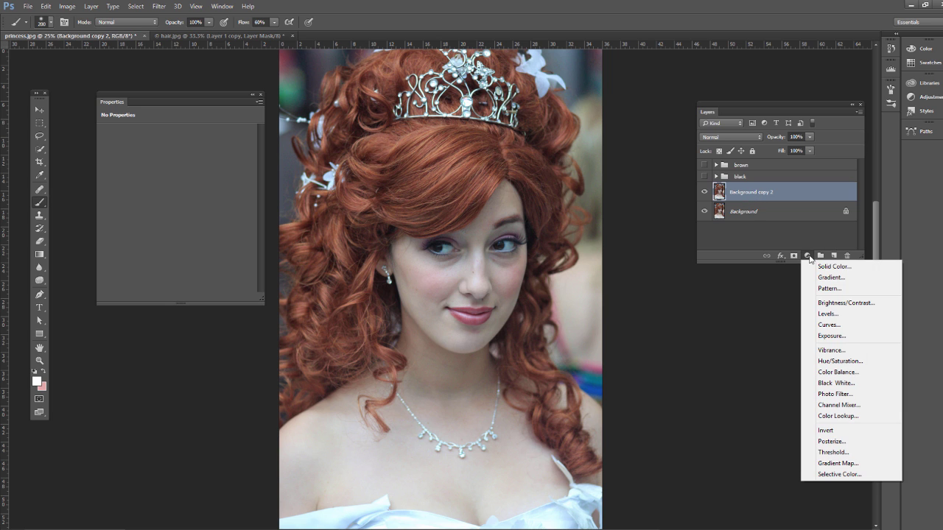
left_click(839, 475)
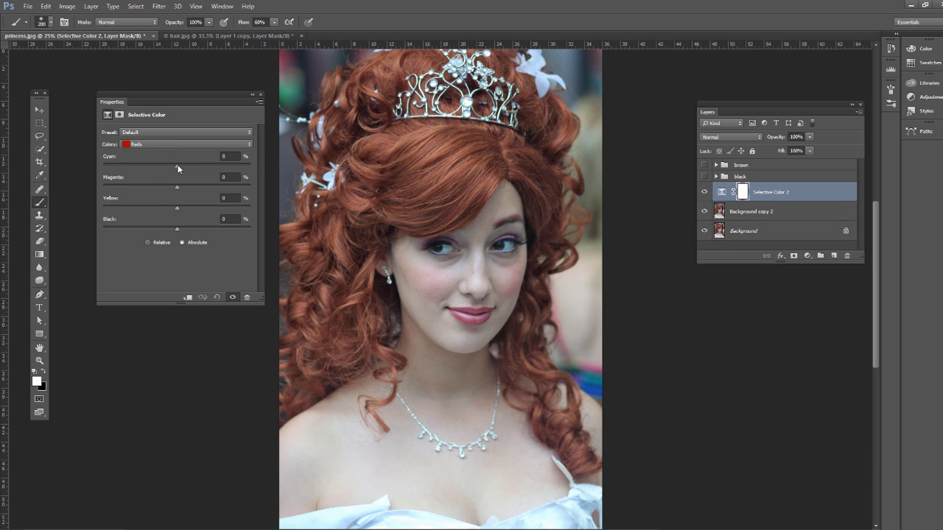
left_click_drag(177, 166, 200, 166)
left_click_drag(177, 230, 154, 232)
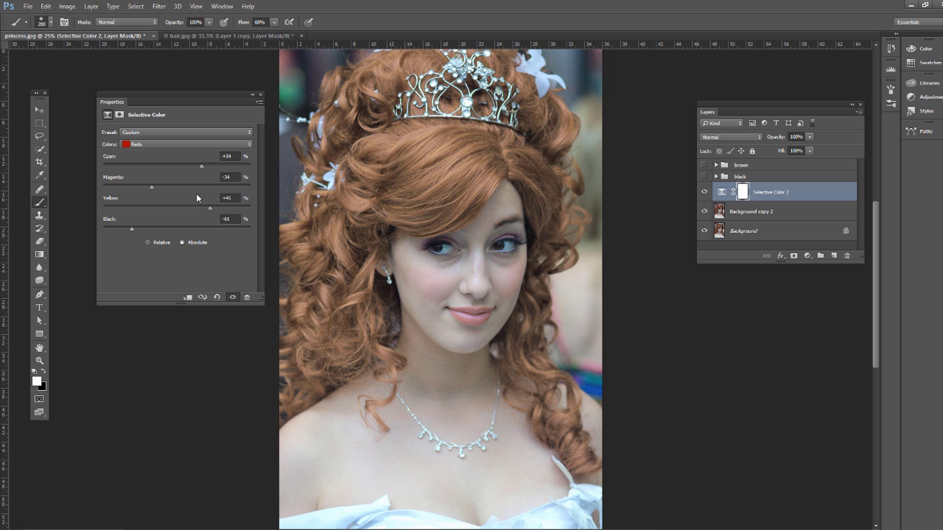
left_click_drag(201, 165, 205, 166)
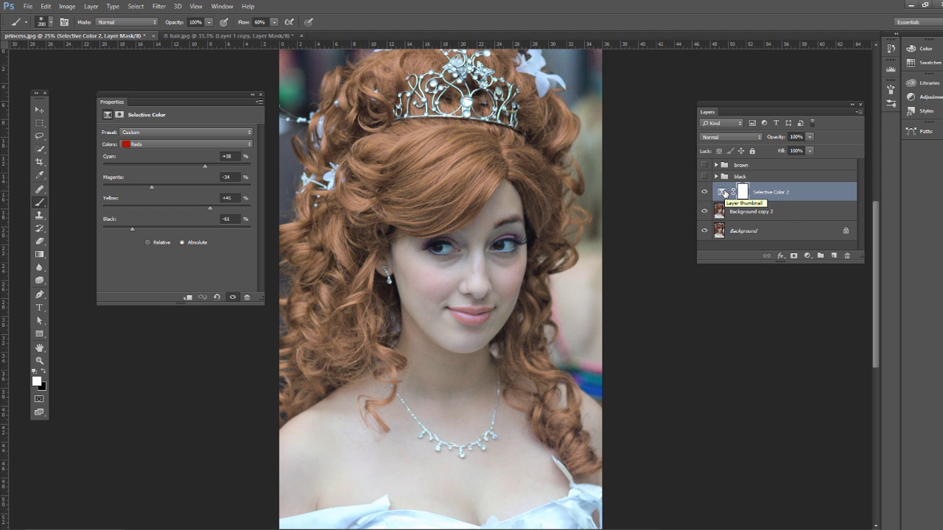
Duplicate the Selective Color 2 layer and set the copy's blend mode to Screen.
key("ctrl+j")
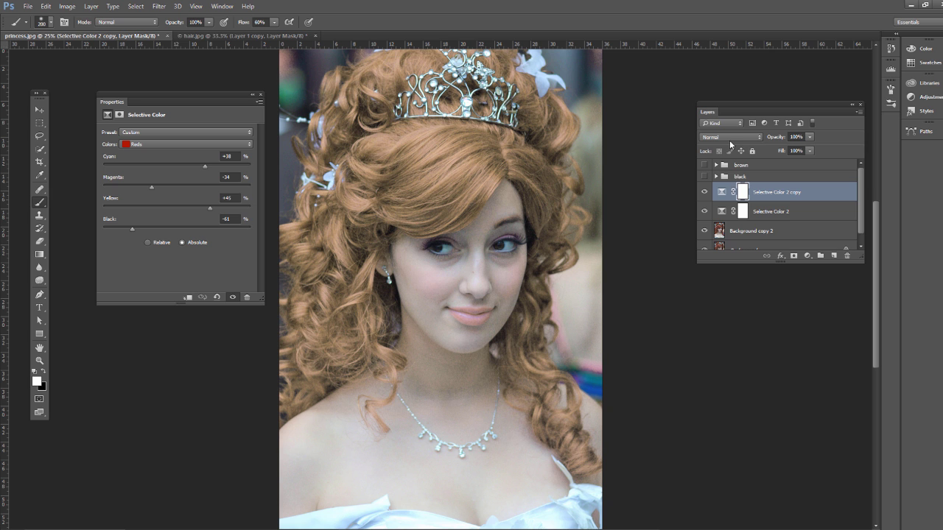
left_click(727, 138)
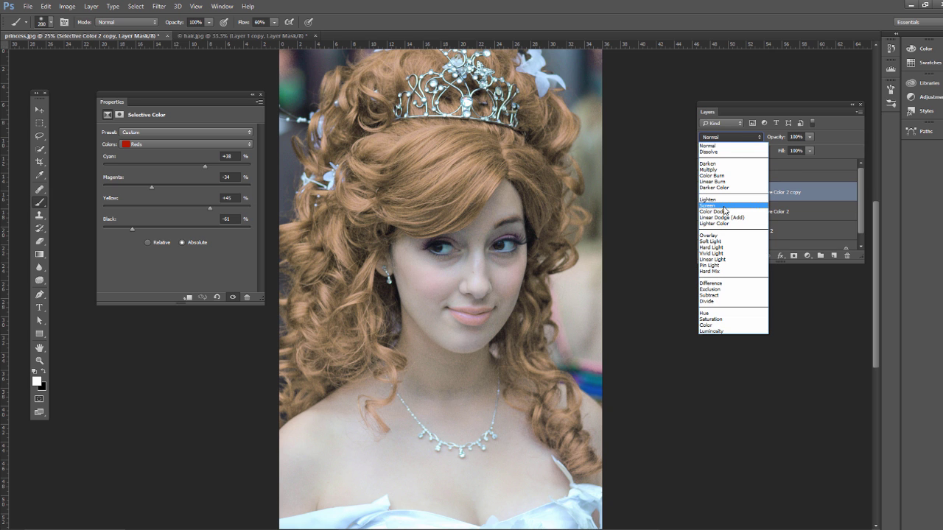
left_click(724, 208)
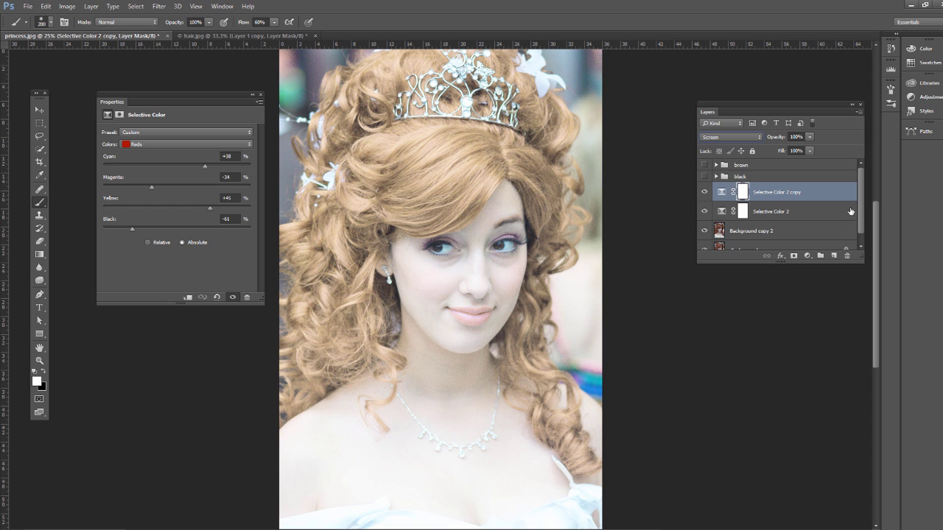
Replace the mask of Selective Color 2 copy with the hair mask from Hue/Saturation 1 in the black group.
scroll(863, 211, "down", 1)
scroll(860, 195, "up", 1)
left_click(716, 177)
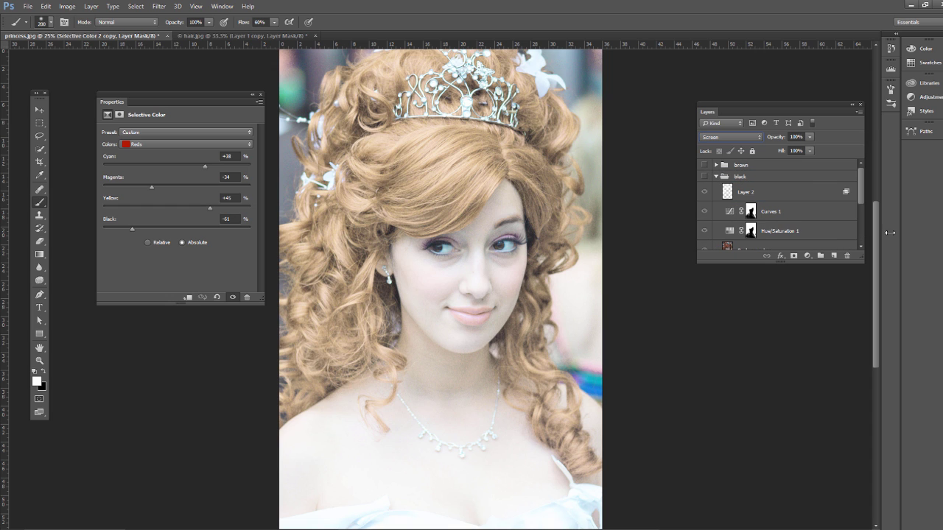
left_click_drag(859, 192, 859, 208)
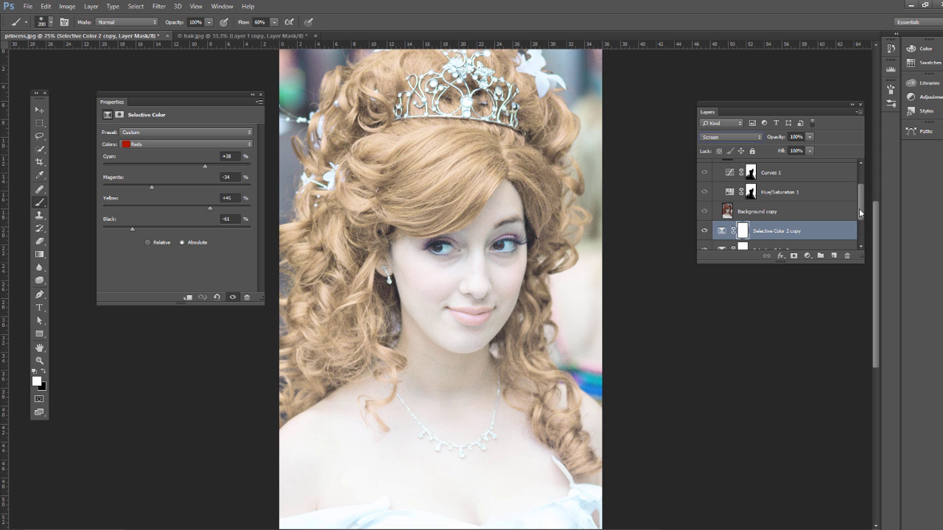
left_click(749, 192)
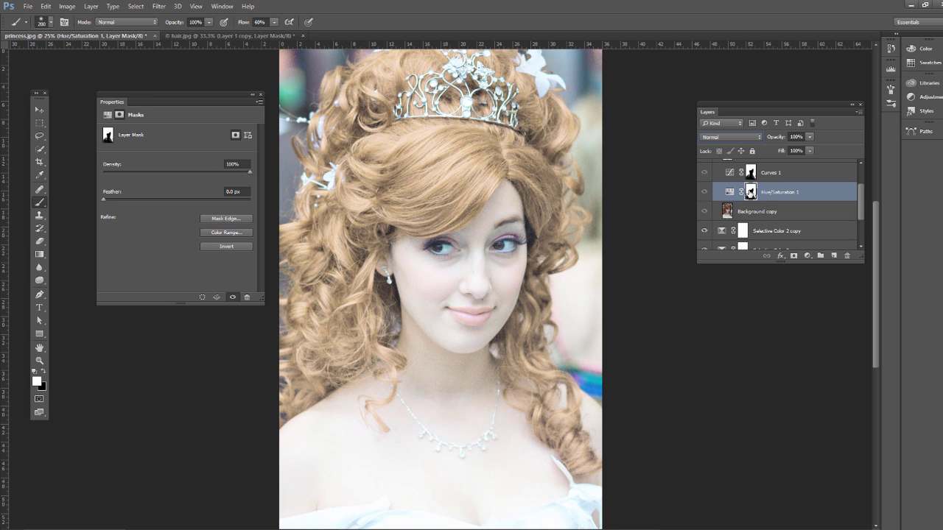
left_click_drag(750, 193, 737, 234)
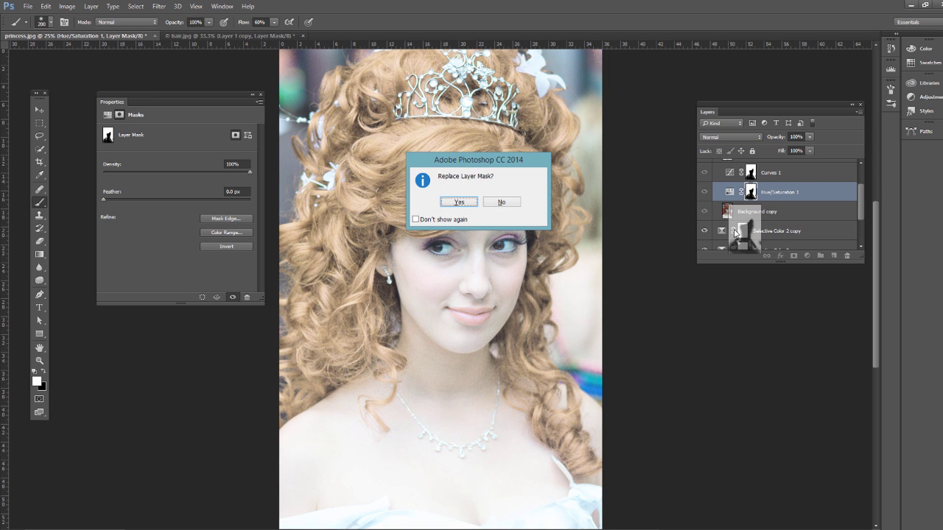
left_click(459, 202)
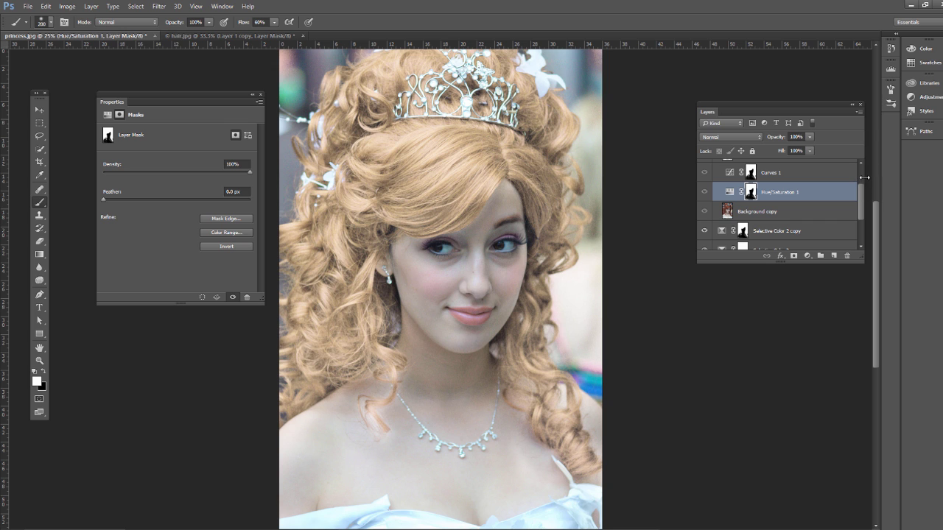
scroll(810, 199, "up", 2)
left_click(721, 179)
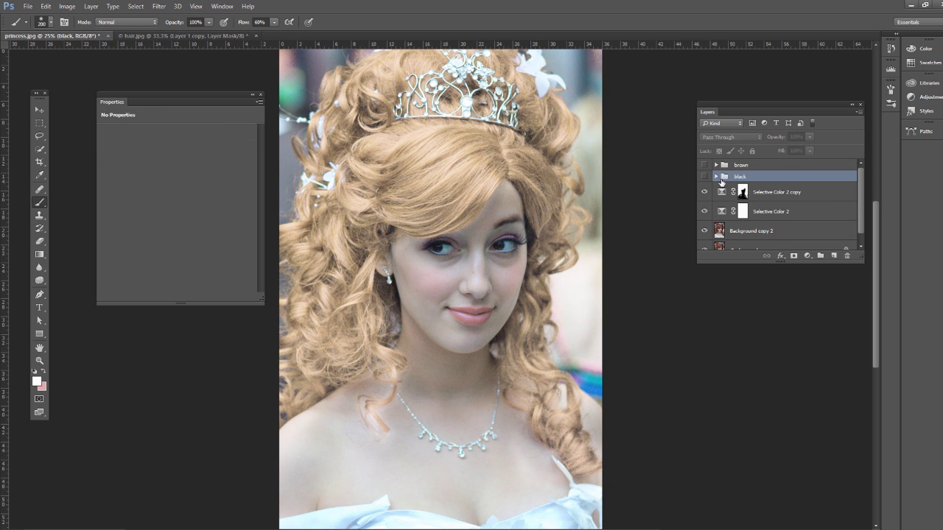
Replace the Selective Color 2 layer's mask with the hair mask from Selective Color 2 copy.
scroll(861, 210, "down", 1)
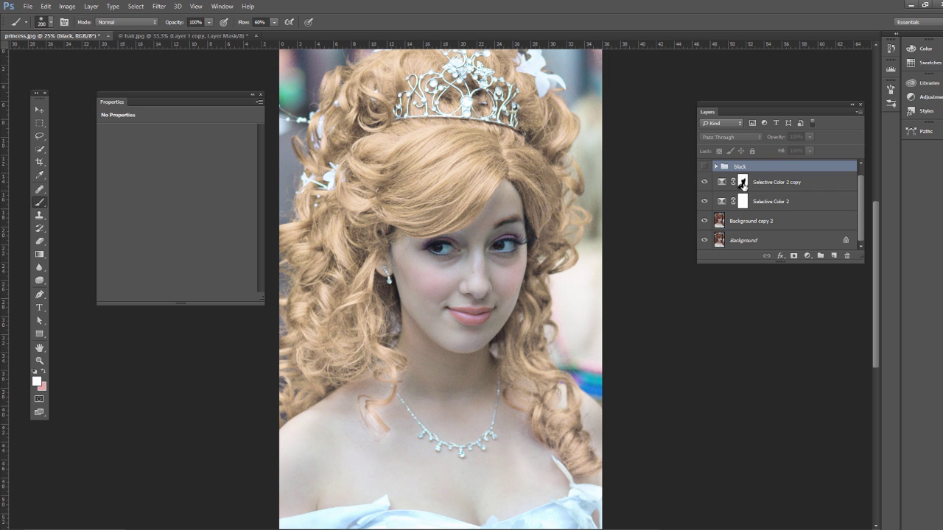
left_click_drag(742, 186, 743, 202)
left_click(458, 201)
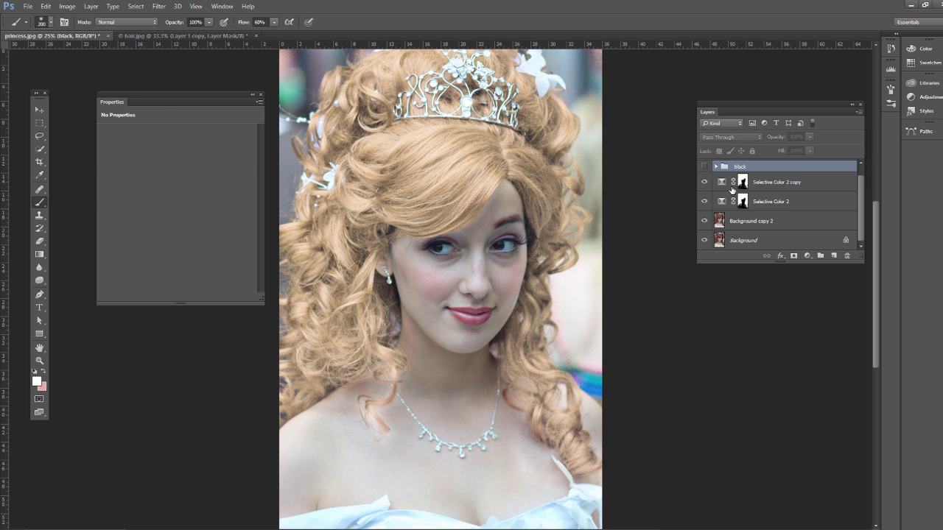
Lower the opacity of Selective Color 2 copy to 83% and slightly reduce the opacity of Selective Color 2.
left_click(773, 182)
left_click(809, 137)
left_click_drag(810, 149, 802, 151)
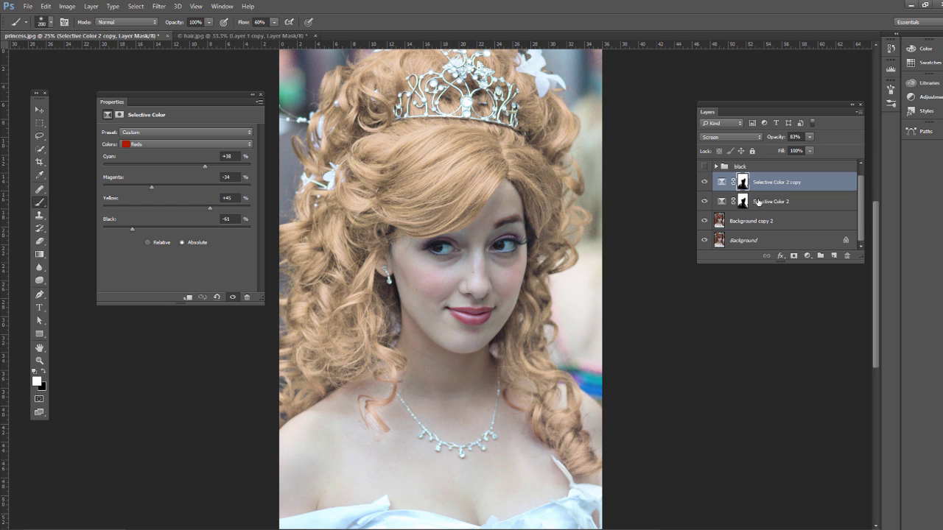
left_click(766, 201)
left_click(797, 137)
left_click(810, 137)
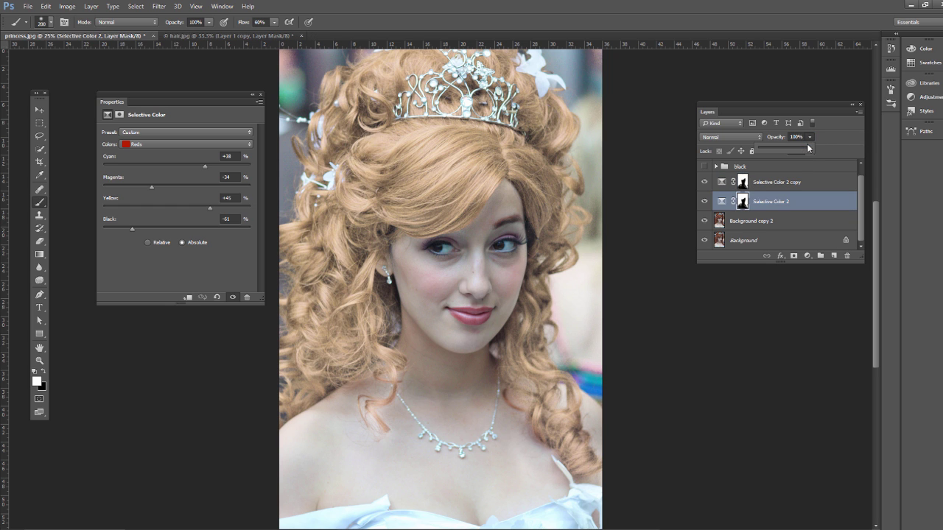
left_click_drag(810, 149, 797, 153)
Add a new empty layer above Selective Color 2 copy and set the foreground color to yellow fdff5c.
left_click(724, 184)
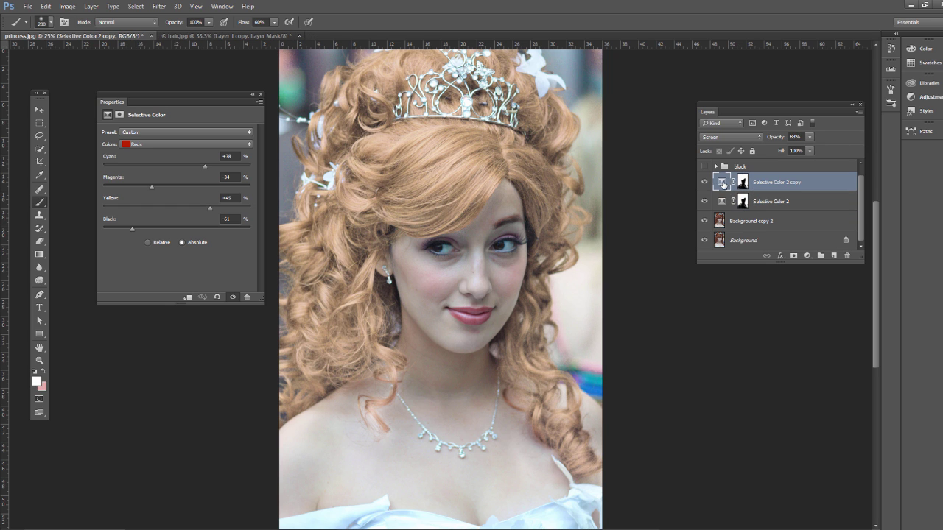
left_click(833, 256)
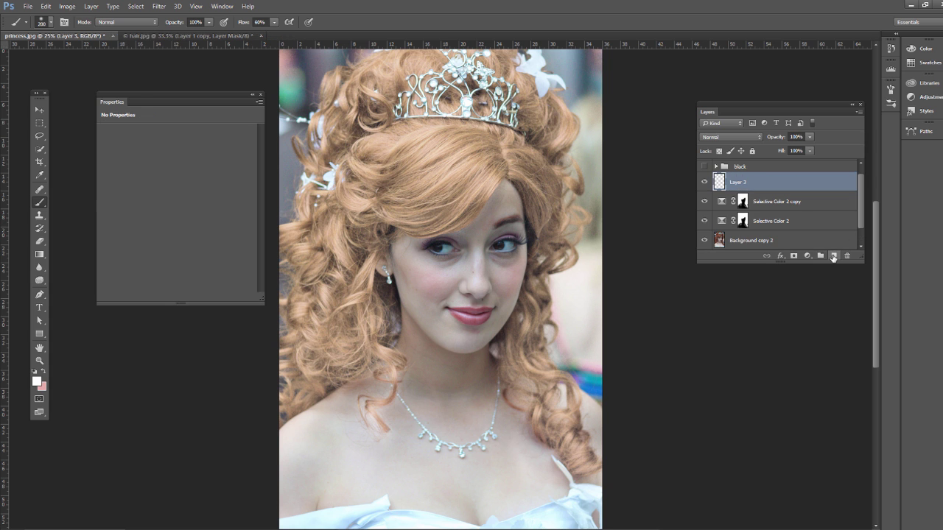
left_click(36, 380)
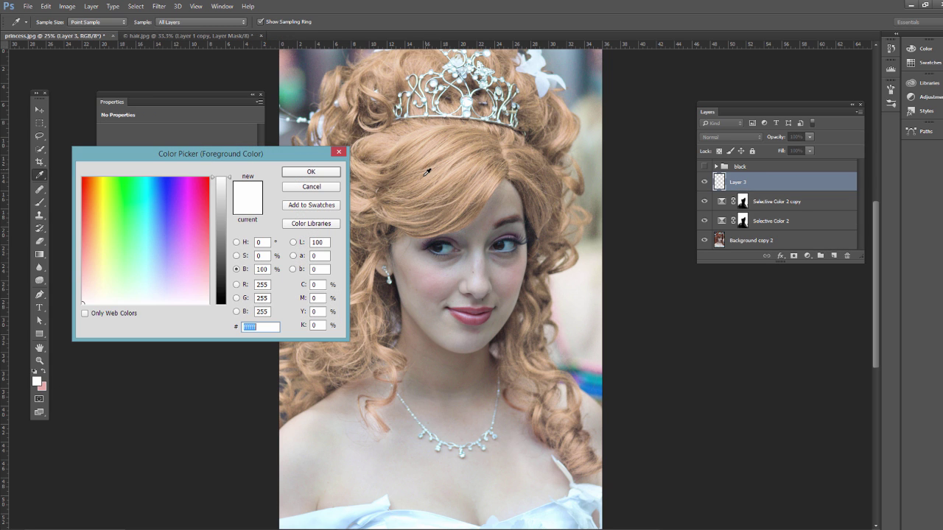
left_click_drag(105, 201, 104, 223)
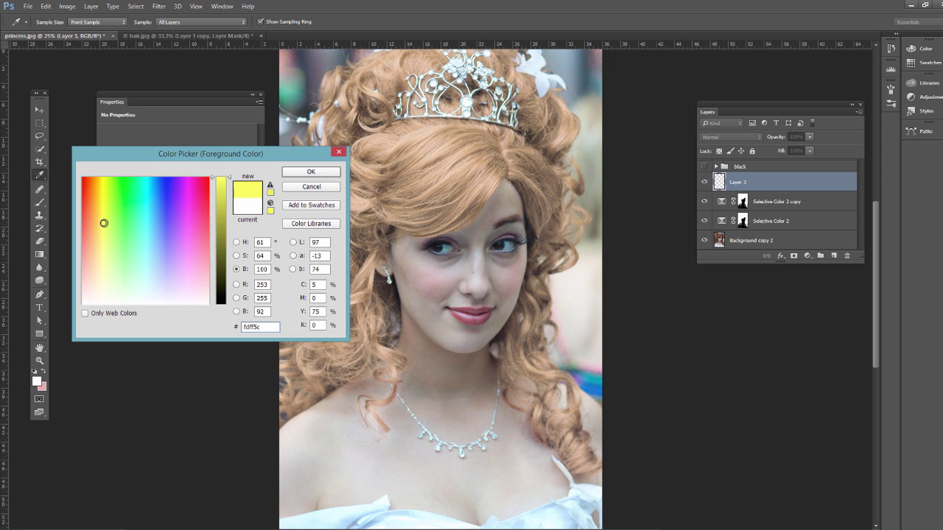
left_click(311, 173)
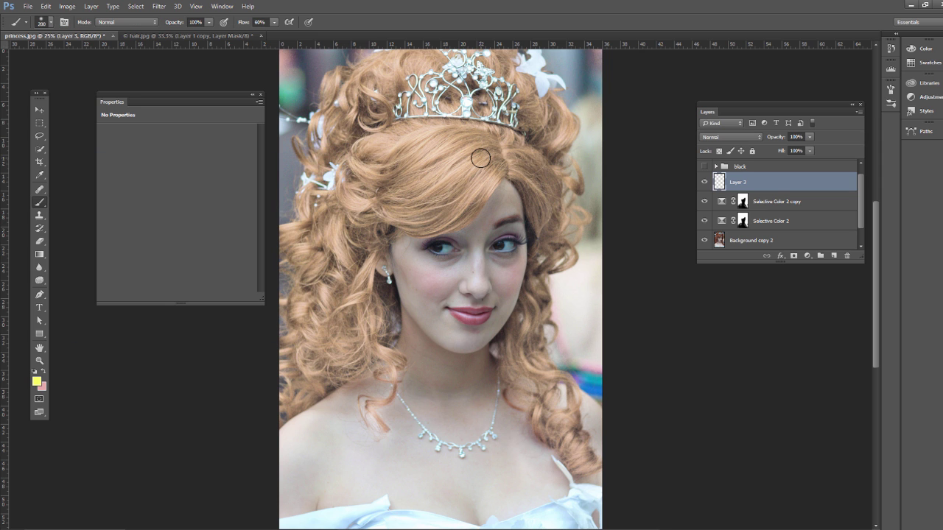
Enlarge the brush to 500 and paint yellow over the hair on Layer 3.
key("bracketright")
key("bracketright")
key("bracketright")
key("bracketright")
mouse_move(490, 152)
left_mouse_down()
mouse_move(432, 178)
mouse_move(441, 168)
mouse_move(431, 199)
left_mouse_up()
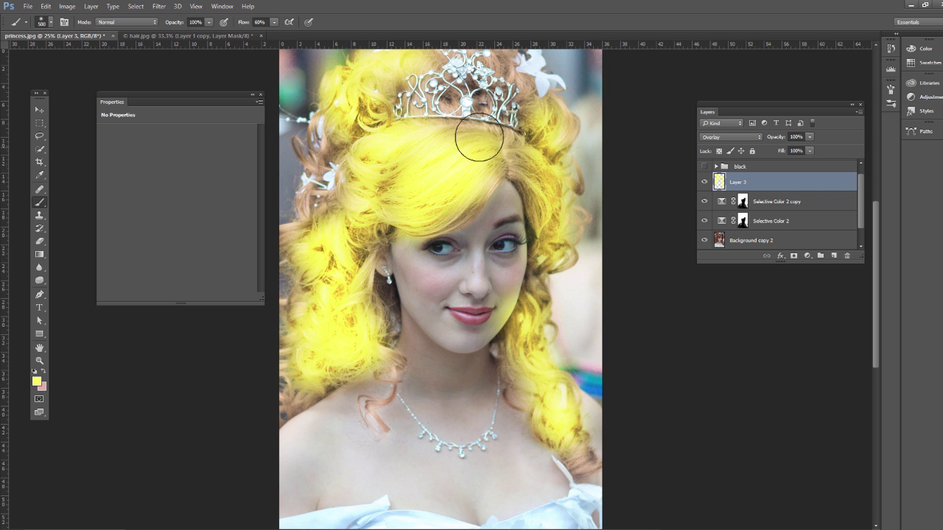
left_click_drag(479, 141, 520, 159)
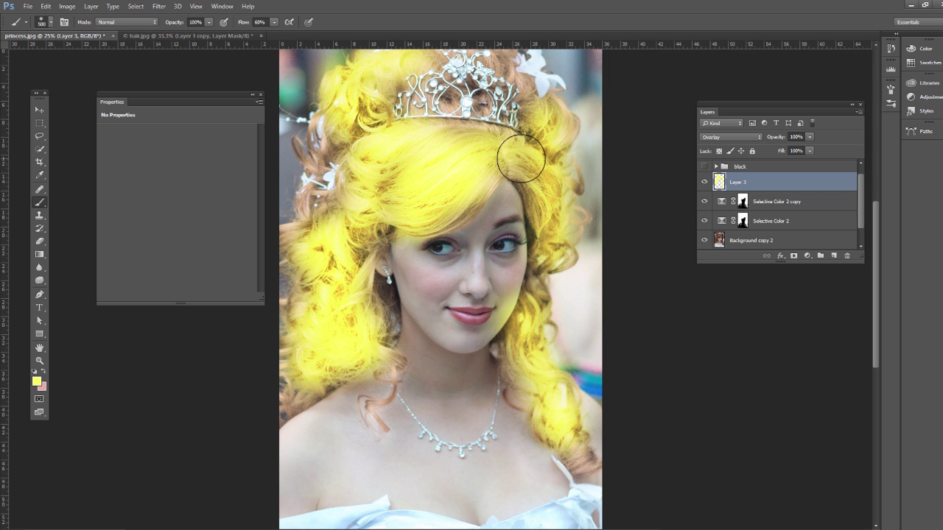
Set Layer 3's blend mode to Overlay and lower its opacity to 29%.
left_click(718, 137)
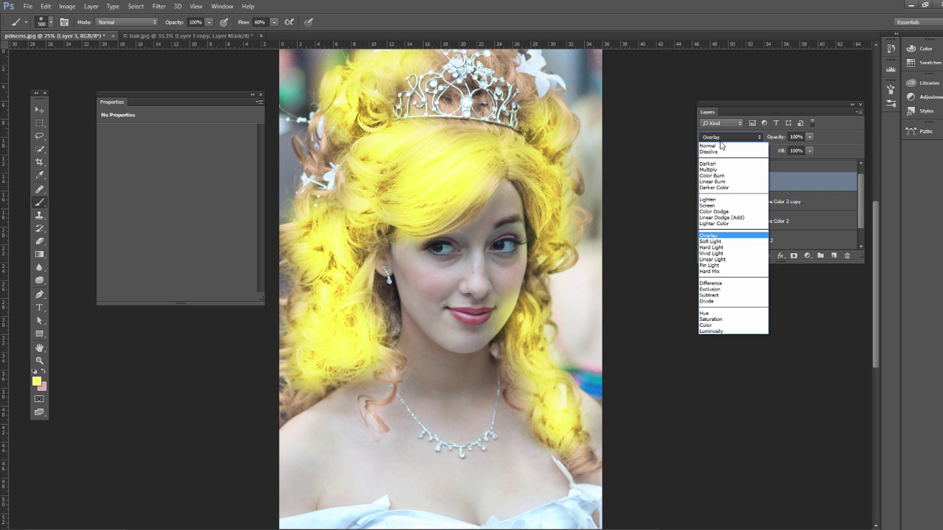
left_click(709, 235)
left_click(810, 137)
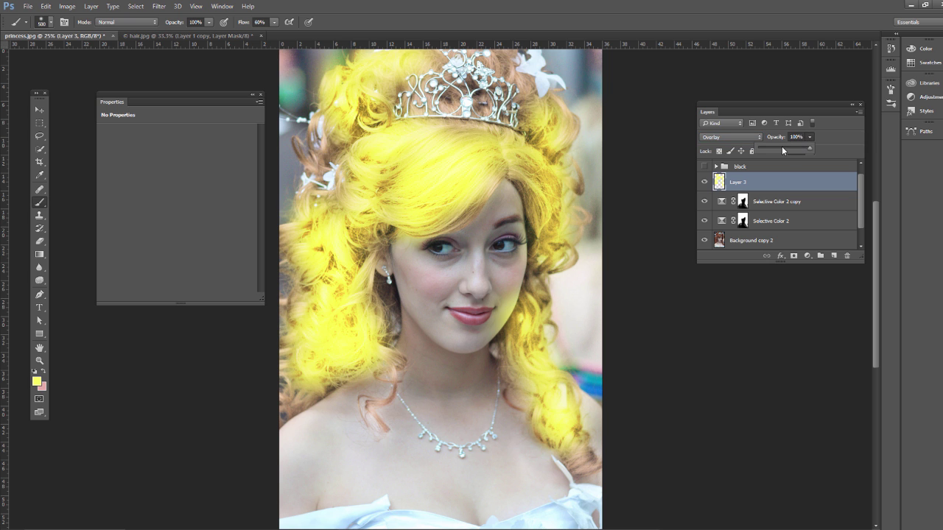
left_click_drag(782, 150, 779, 152)
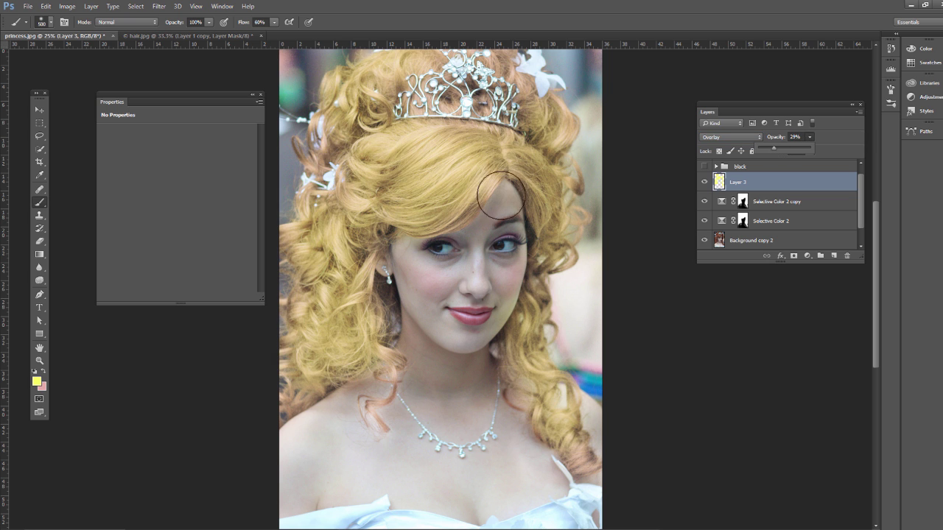
Extend the yellow paint over the remaining curls and hair ends, and reduce Layer 3's opacity to 20%.
left_click(468, 165)
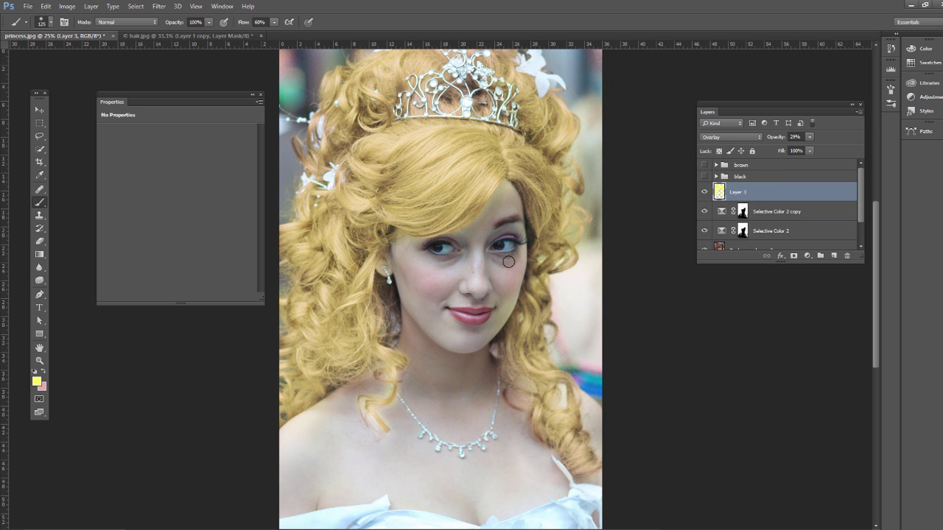
left_click(812, 137)
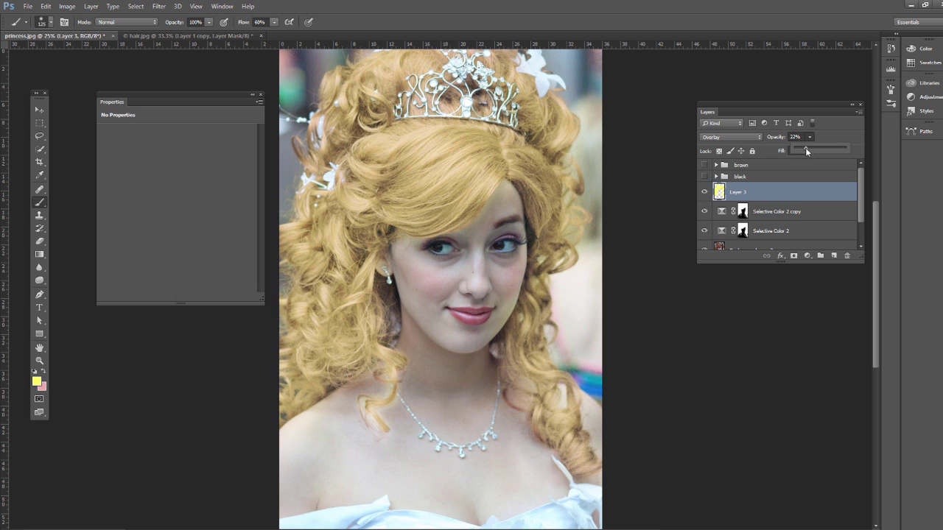
Switch to the Rectangular Marquee tool and make Background copy 2 the active layer.
left_click(40, 123)
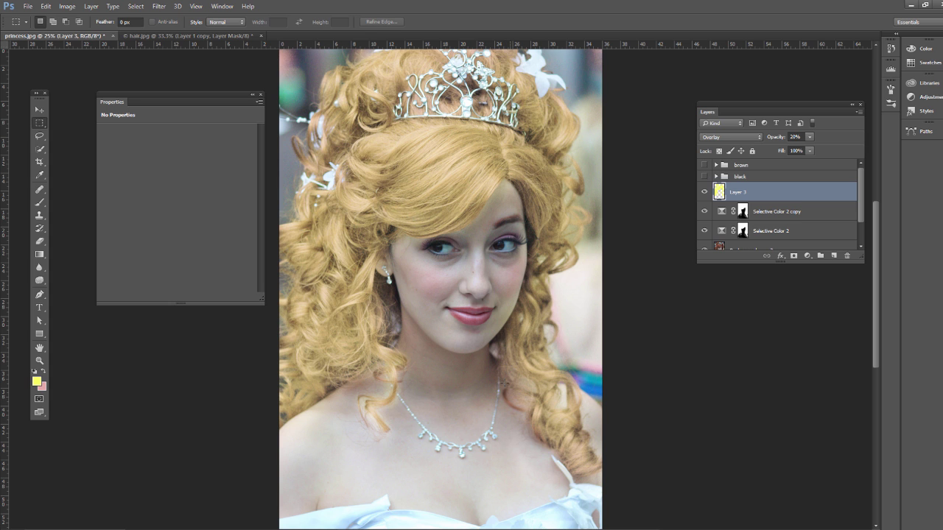
key("alt+bracketleft")
key("alt+bracketleft")
key("alt+bracketleft")
Switch to hair.jpg, delete Layer 1 and Layer 1 copy, and close the Properties panel.
left_click(238, 37)
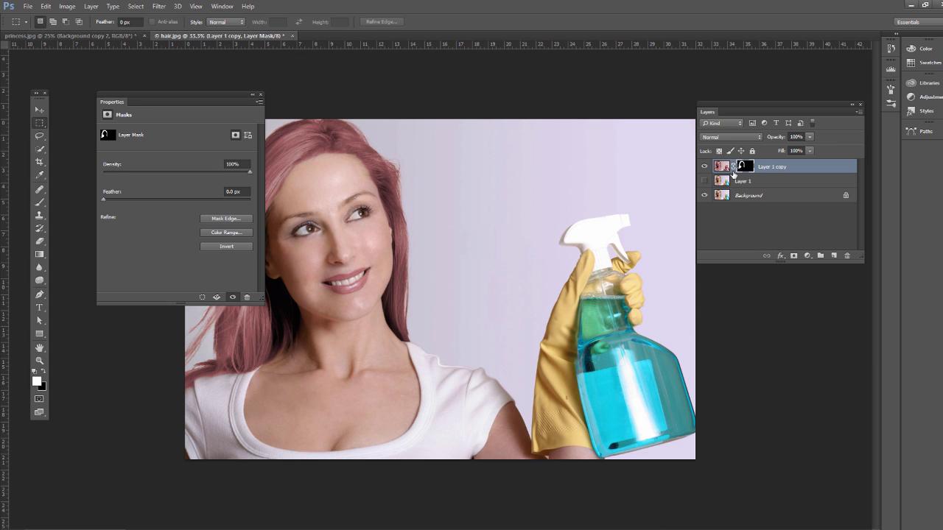
left_click(704, 180)
left_click(720, 181)
left_click(724, 167)
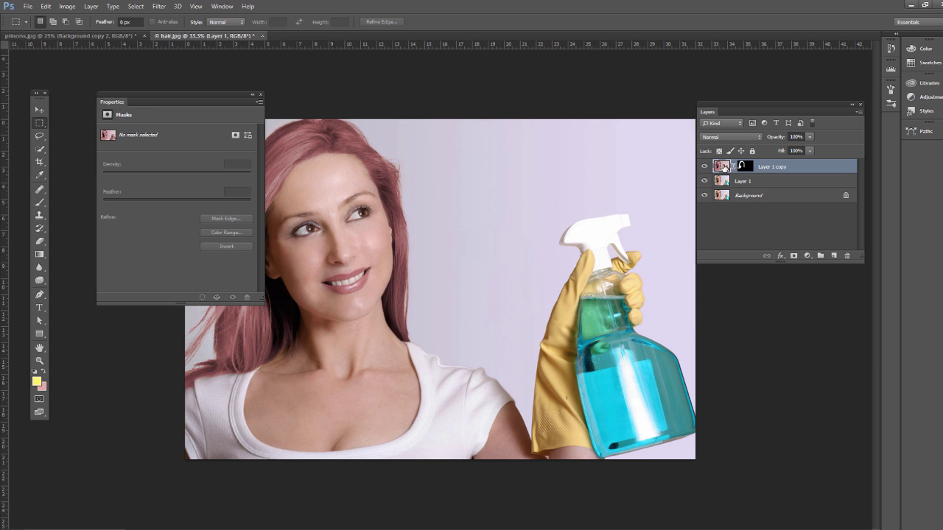
left_click(721, 181, "shift")
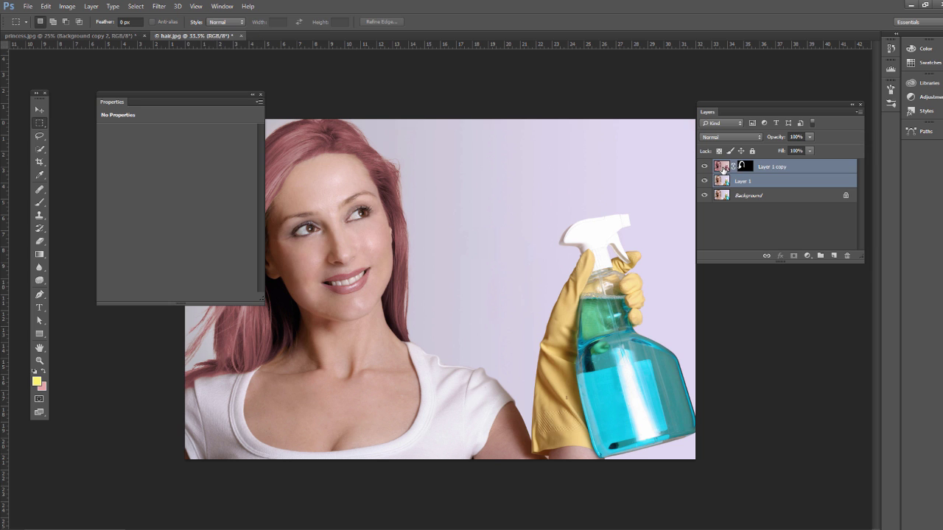
left_click_drag(724, 168, 847, 256)
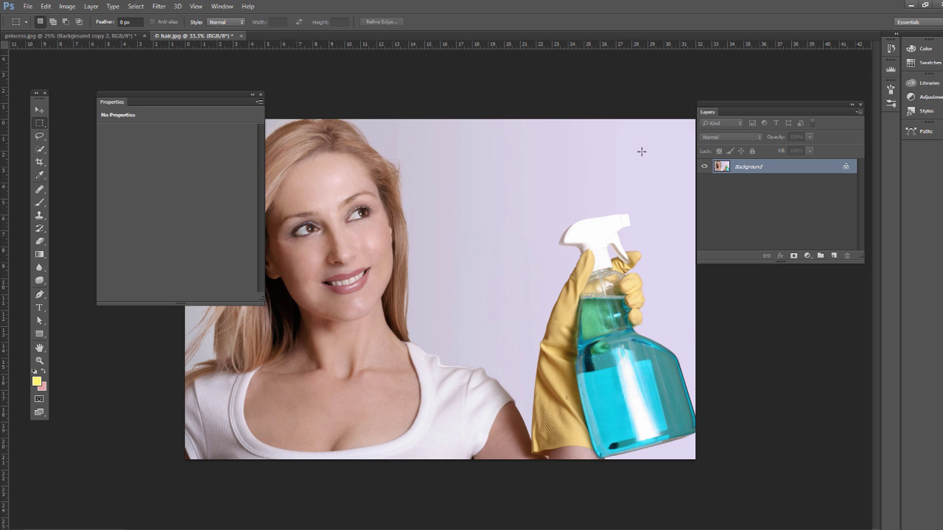
left_click(260, 95)
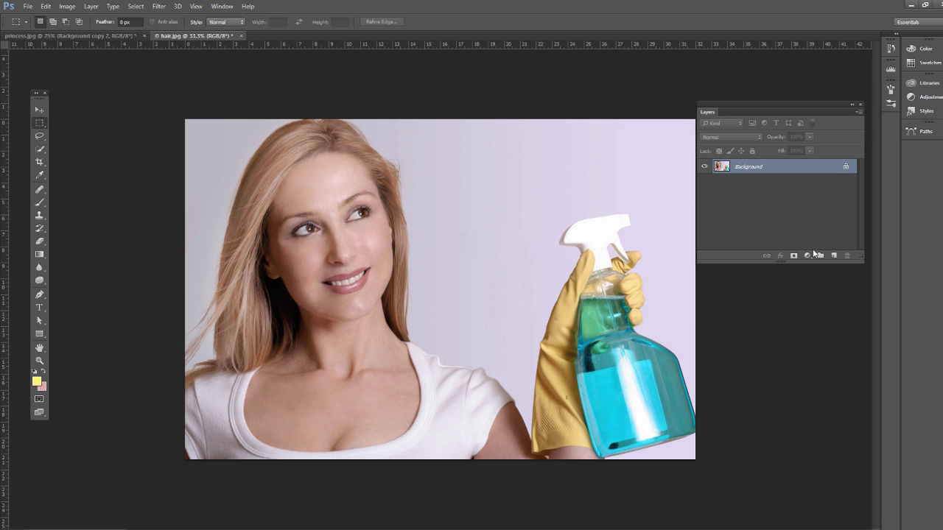
Duplicate the Background layer in hair.jpg and select all of the woman's hair with the Quick Selection tool.
key("ctrl+j")
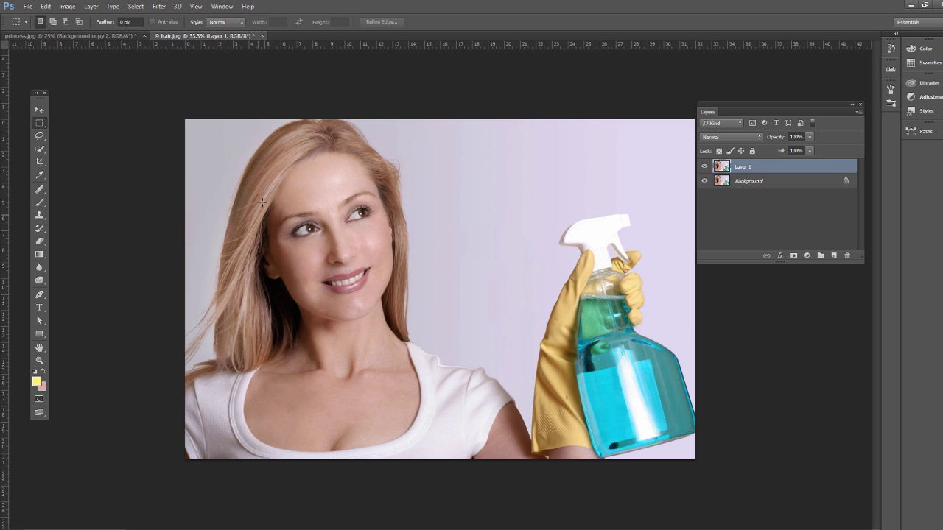
left_click(40, 149)
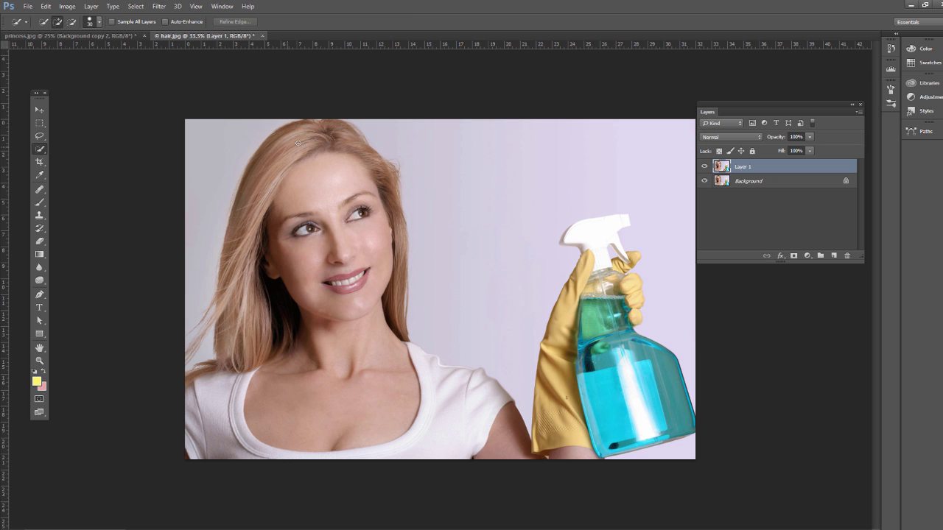
mouse_move(283, 156)
left_mouse_down()
mouse_move(240, 231)
mouse_move(252, 337)
mouse_move(232, 302)
mouse_move(242, 344)
mouse_move(234, 362)
mouse_move(193, 376)
mouse_move(231, 354)
mouse_move(184, 345)
left_mouse_up()
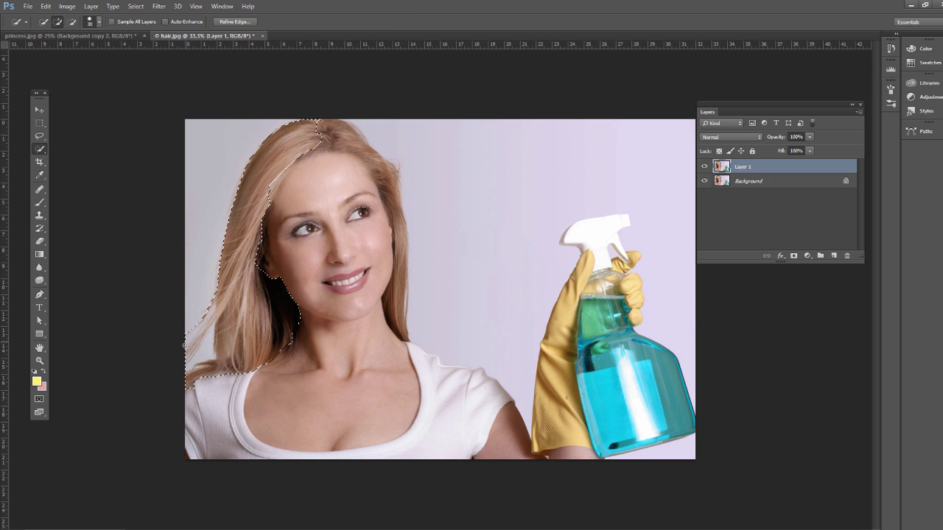
mouse_move(391, 283)
left_mouse_down()
mouse_move(387, 292)
mouse_move(403, 256)
mouse_move(384, 165)
mouse_move(346, 140)
mouse_move(252, 303)
left_mouse_up()
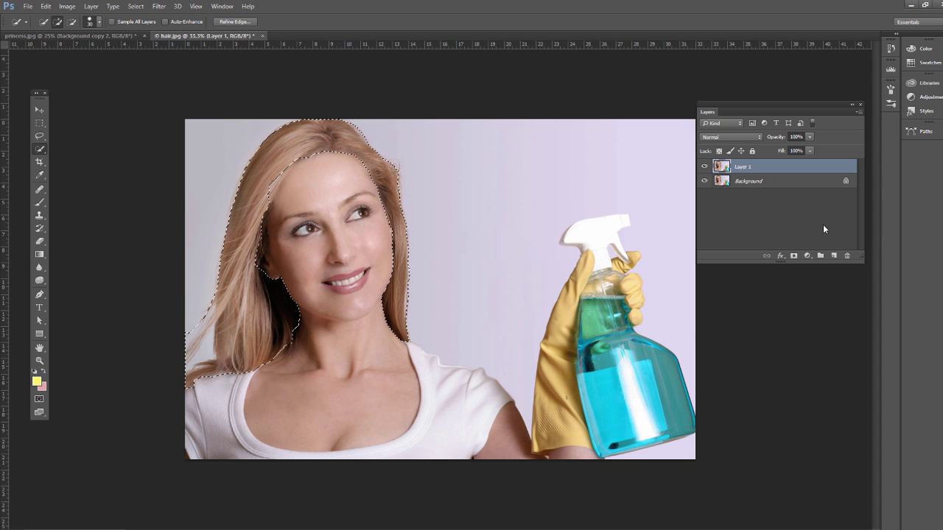
Add a Color Balance adjustment for the selected hair with midtones at Cyan-Red -1 and Yellow-Blue -61.
left_click(809, 256)
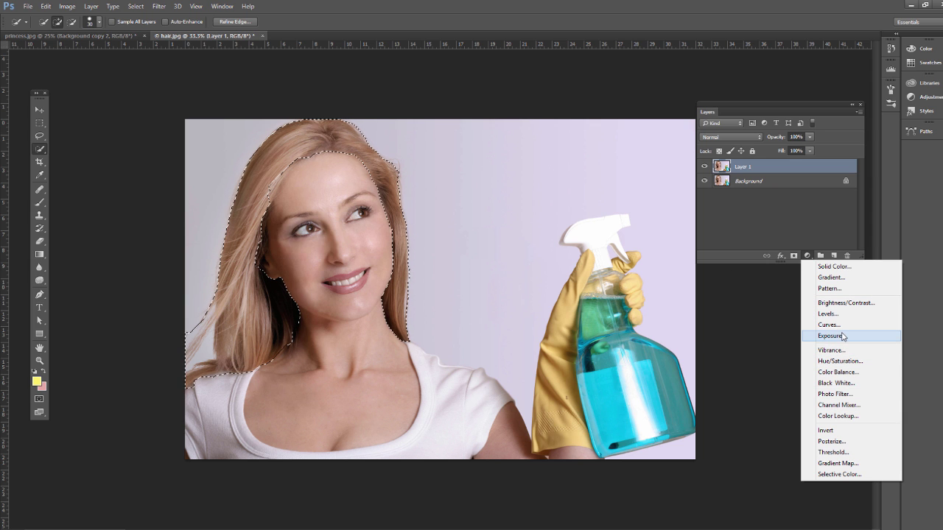
left_click(827, 372)
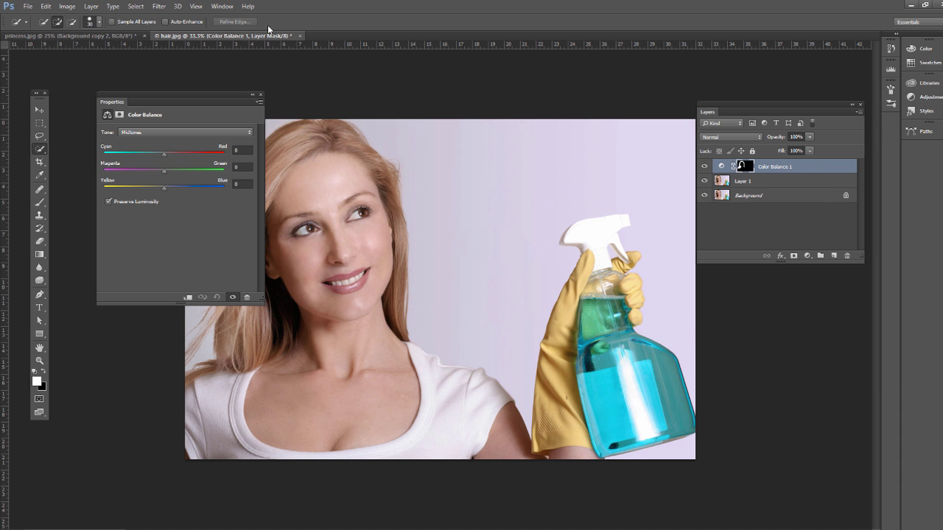
left_click_drag(198, 98, 587, 126)
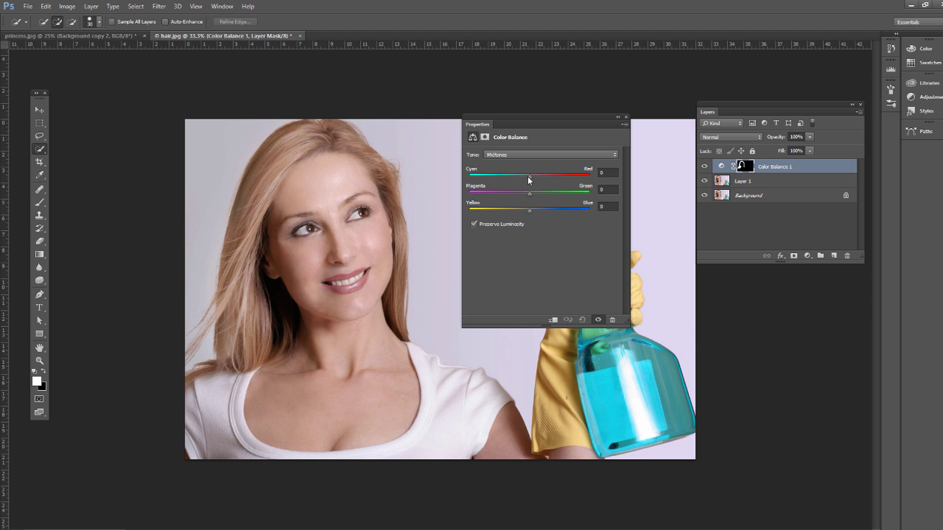
left_click_drag(528, 174, 487, 211)
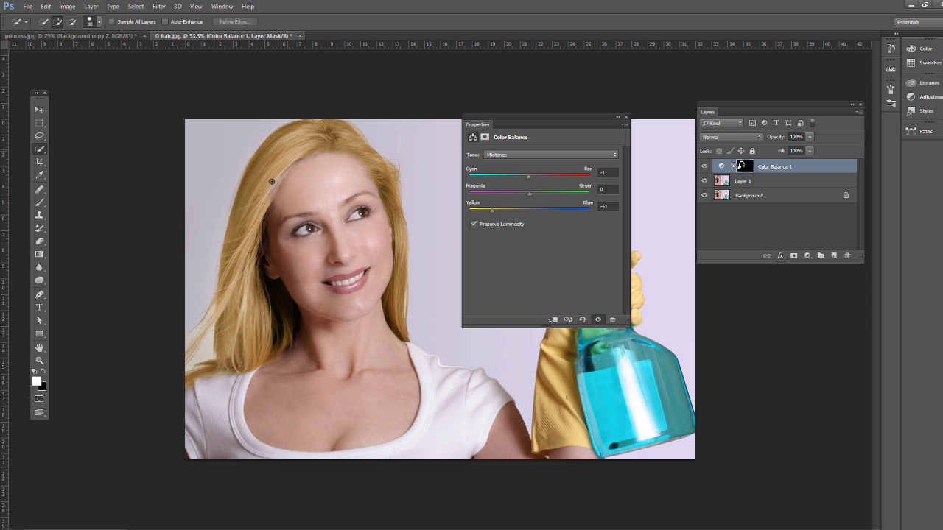
Lower the Color Balance layer's opacity to 60%, try Multiply and Overlay, and settle on the Screen blend mode.
left_click(810, 138)
left_click_drag(808, 150, 800, 151)
left_click(729, 137)
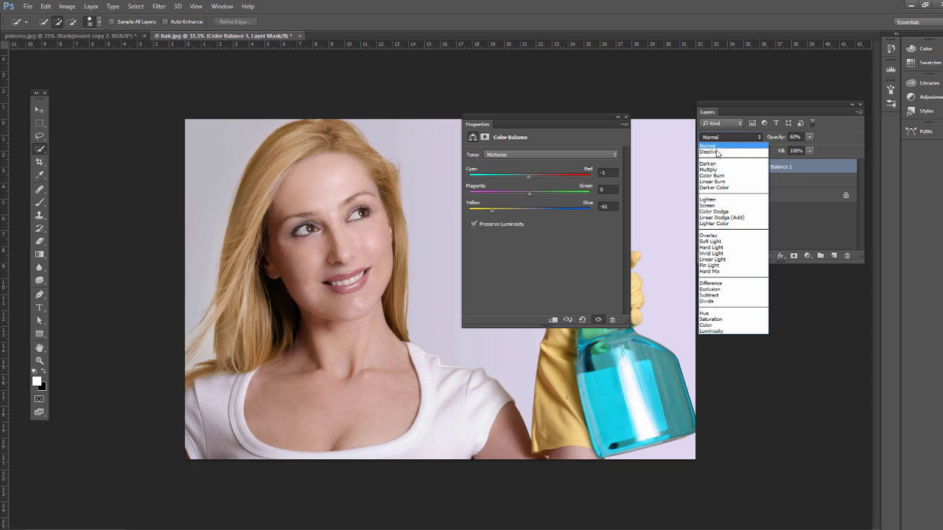
left_click(711, 169)
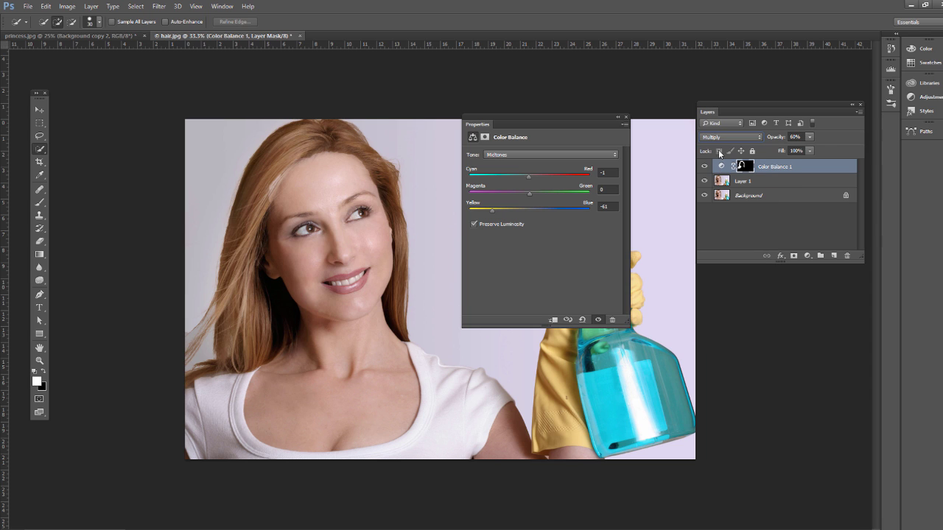
left_click(725, 138)
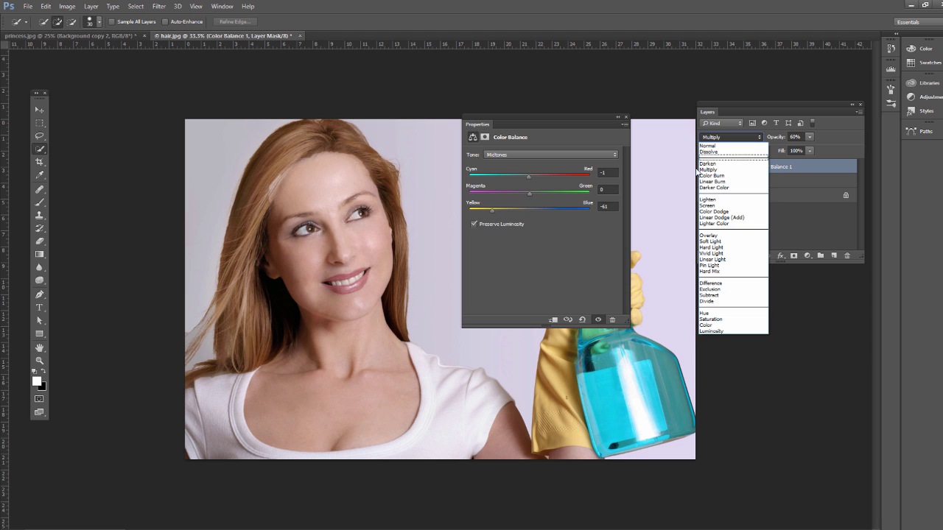
left_click(723, 235)
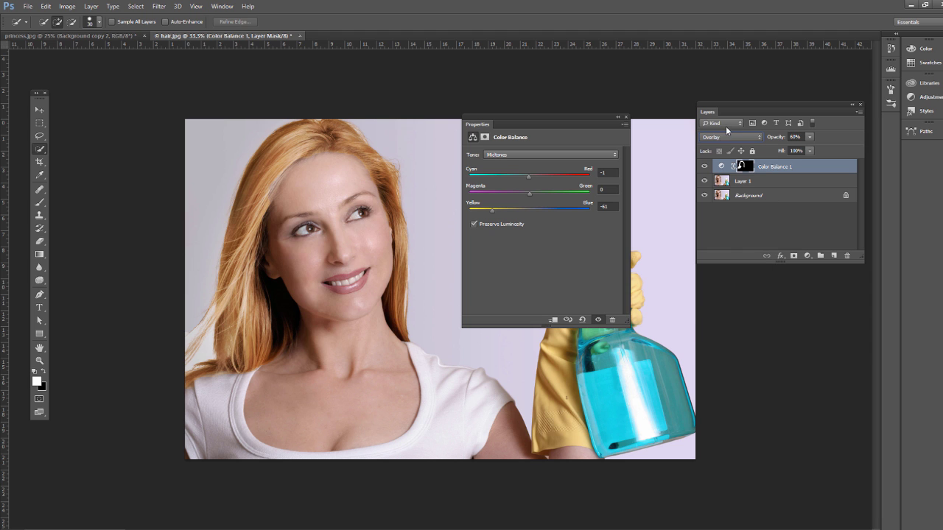
left_click(726, 137)
left_click(722, 209)
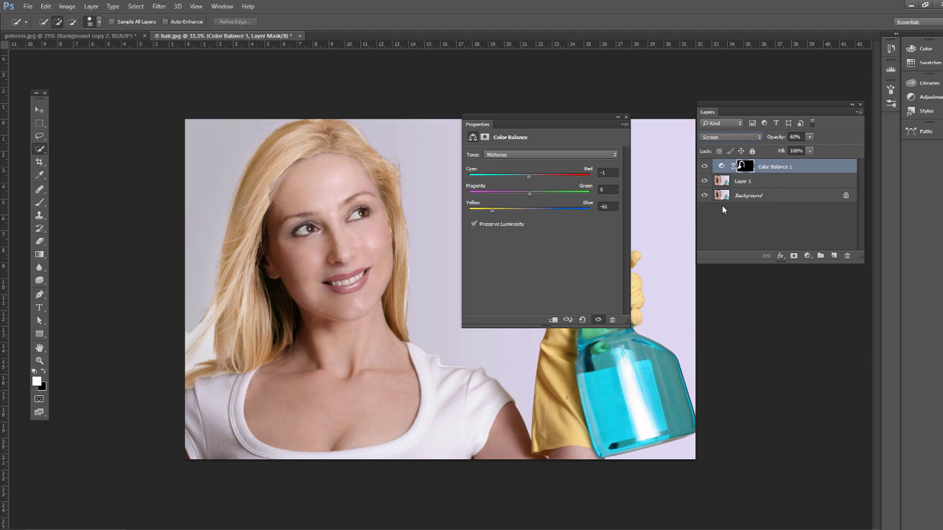
Paint white on the Color Balance mask with the 125 px brush at 60% flow to blend the color edge along the hairline.
left_click(744, 167)
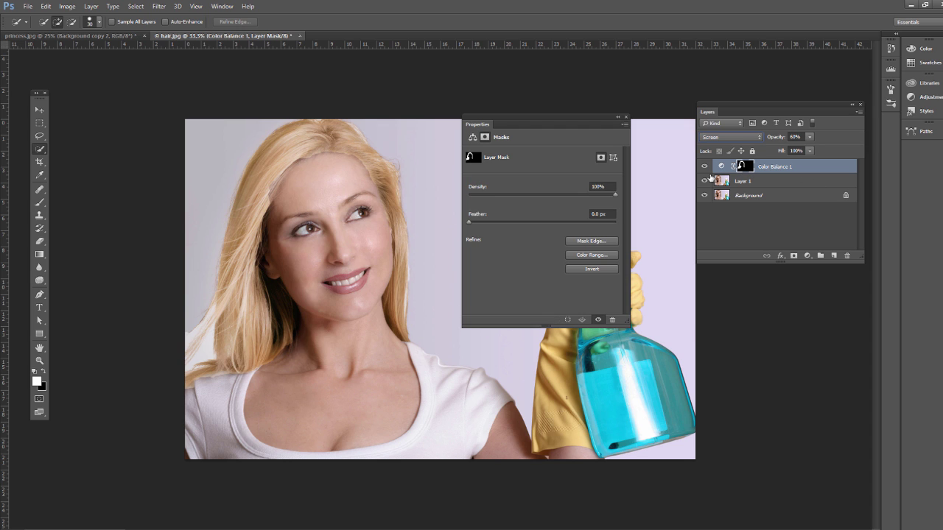
left_click(39, 360)
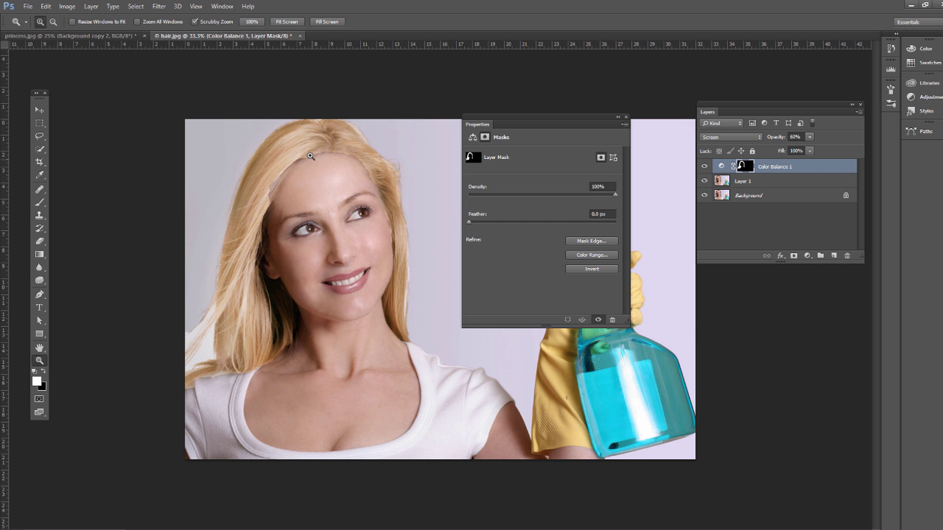
left_click_drag(311, 156, 354, 165)
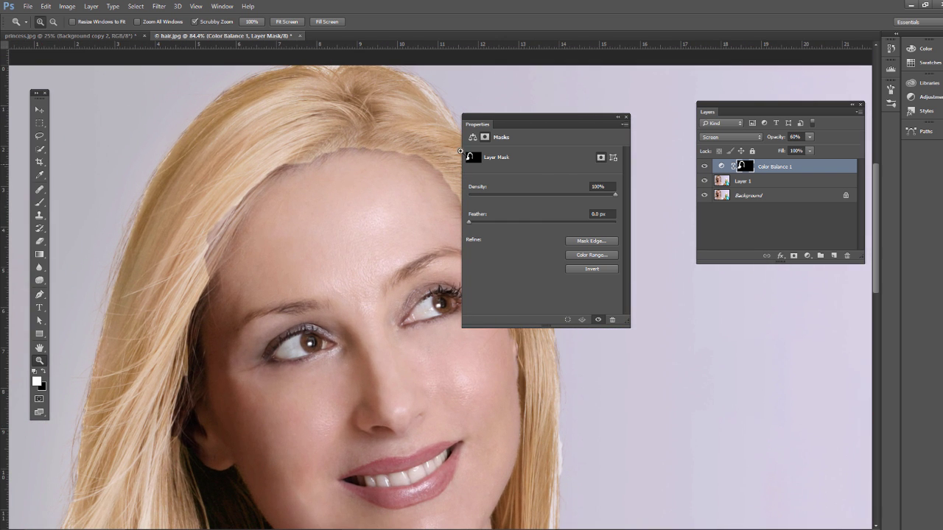
left_click_drag(506, 120, 648, 294)
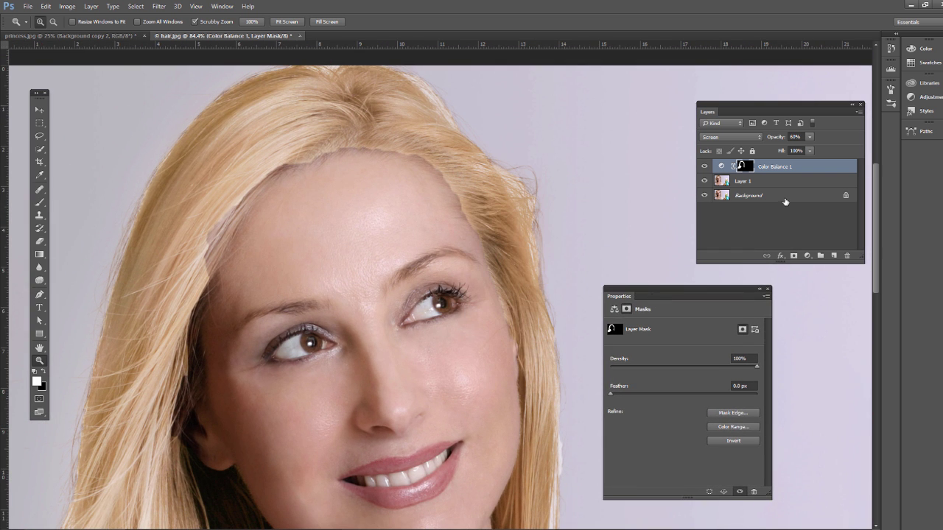
left_click_drag(328, 170, 346, 187)
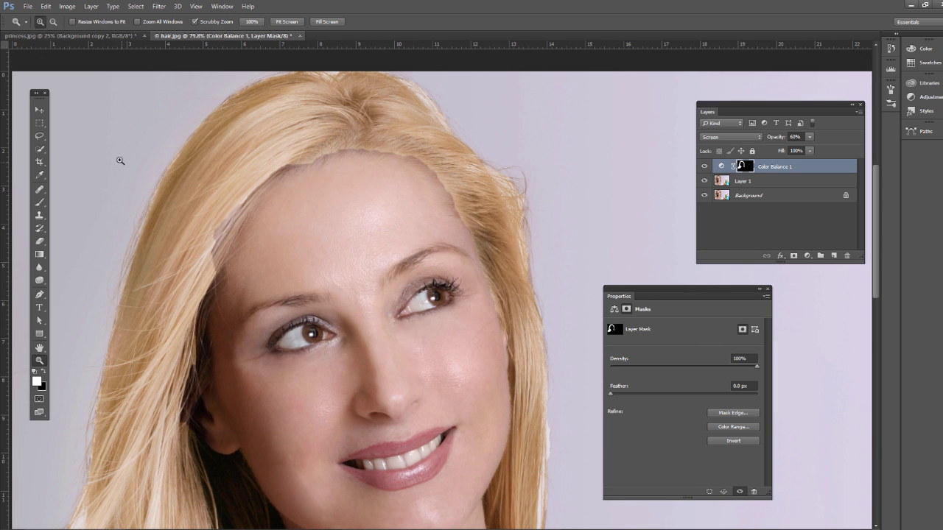
left_click(39, 202)
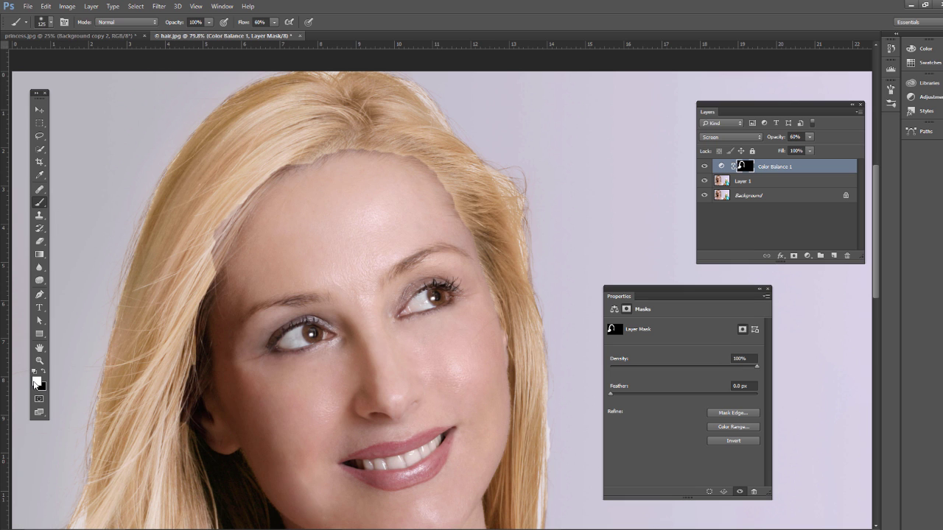
mouse_move(337, 126)
left_mouse_down()
mouse_move(214, 215)
mouse_move(191, 265)
mouse_move(256, 174)
mouse_move(192, 270)
mouse_move(245, 171)
mouse_move(338, 128)
mouse_move(319, 137)
mouse_move(367, 130)
mouse_move(420, 147)
left_mouse_up()
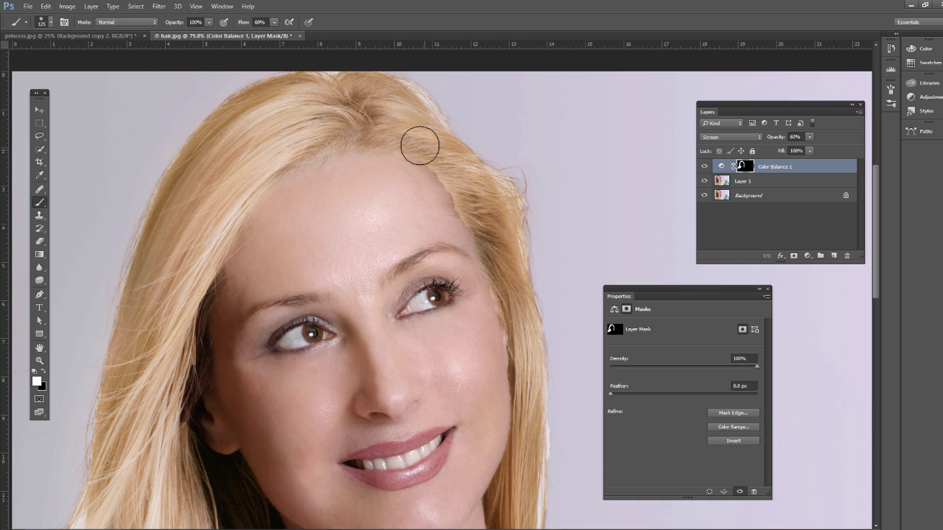
left_click(275, 22)
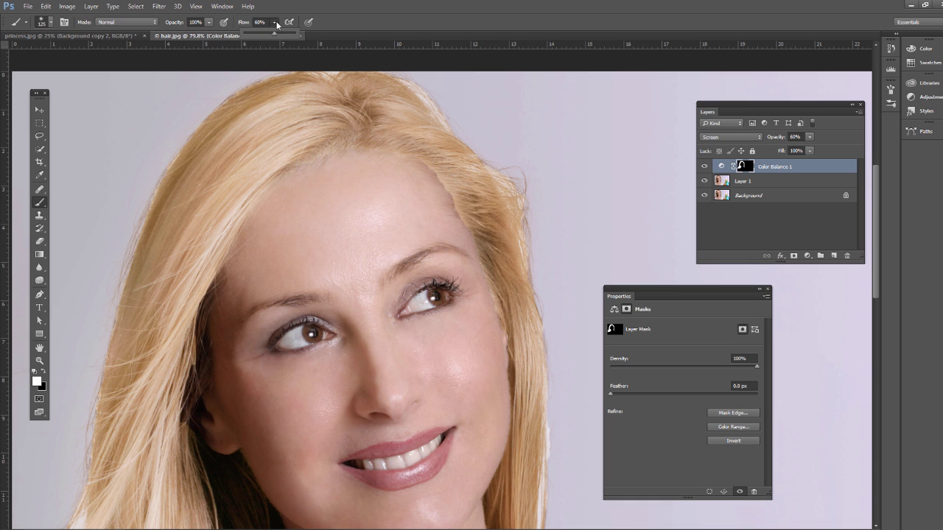
left_click(276, 24)
mouse_move(429, 147)
left_mouse_down()
mouse_move(473, 213)
mouse_move(477, 197)
mouse_move(493, 243)
mouse_move(447, 160)
mouse_move(399, 132)
mouse_move(319, 139)
mouse_move(344, 127)
mouse_move(274, 156)
mouse_move(212, 242)
mouse_move(175, 337)
mouse_move(163, 394)
mouse_move(169, 369)
mouse_move(173, 428)
mouse_move(182, 343)
left_mouse_up()
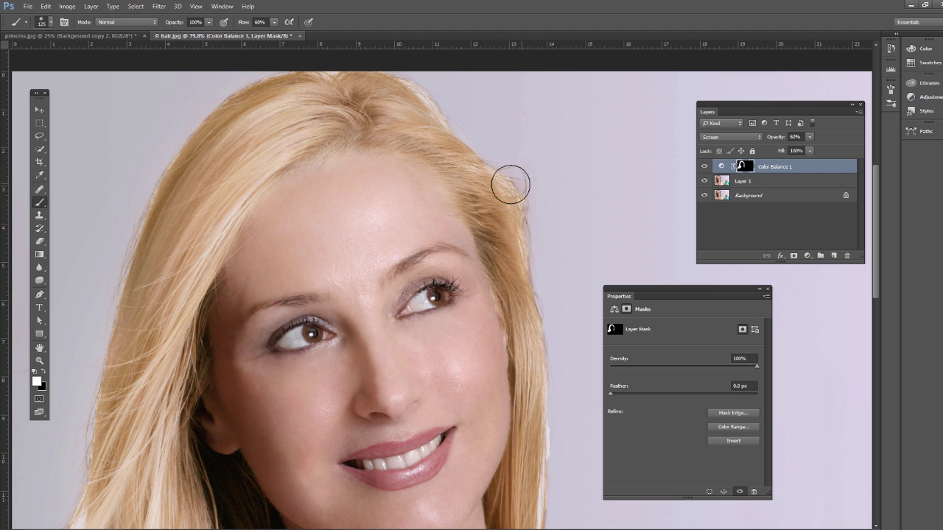
Swap the mask painting color to black and inspect the outer edges of the recolored hair.
scroll(284, 138, "down", 3)
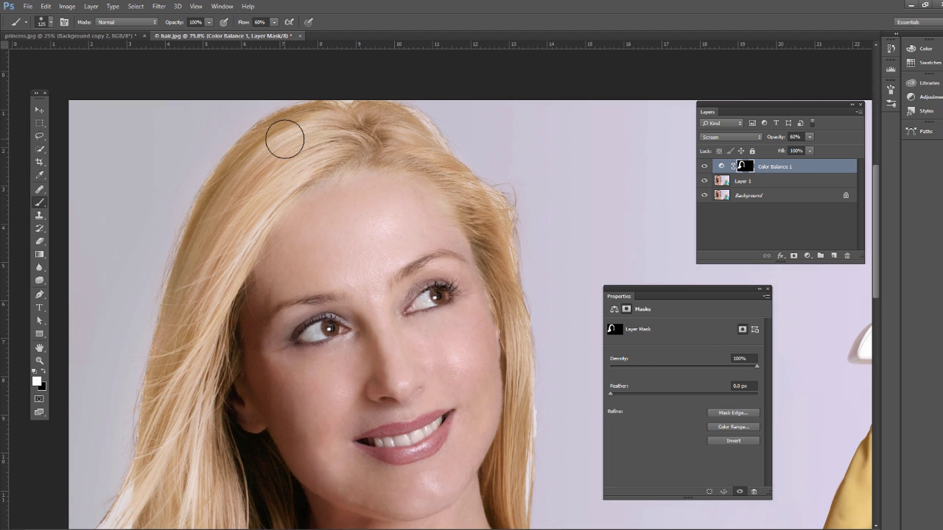
scroll(284, 139, "up", 1)
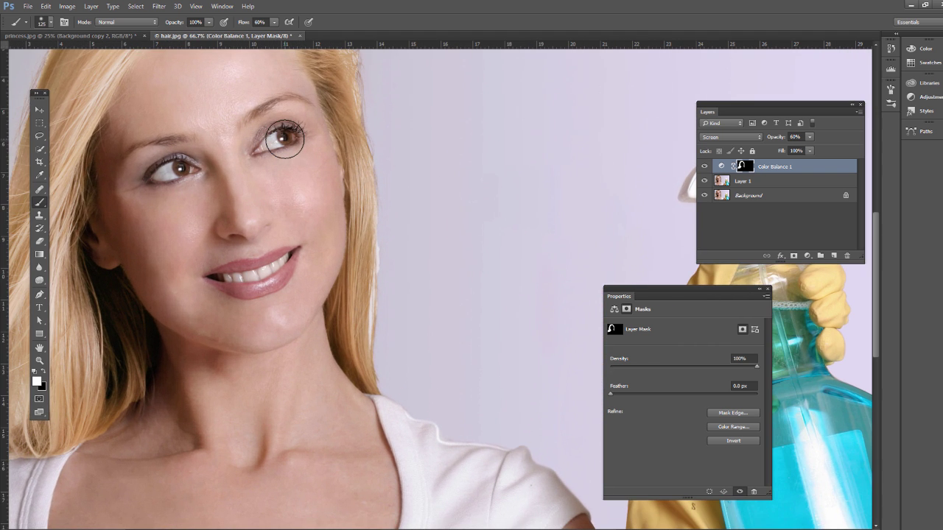
scroll(385, 272, "up", 1)
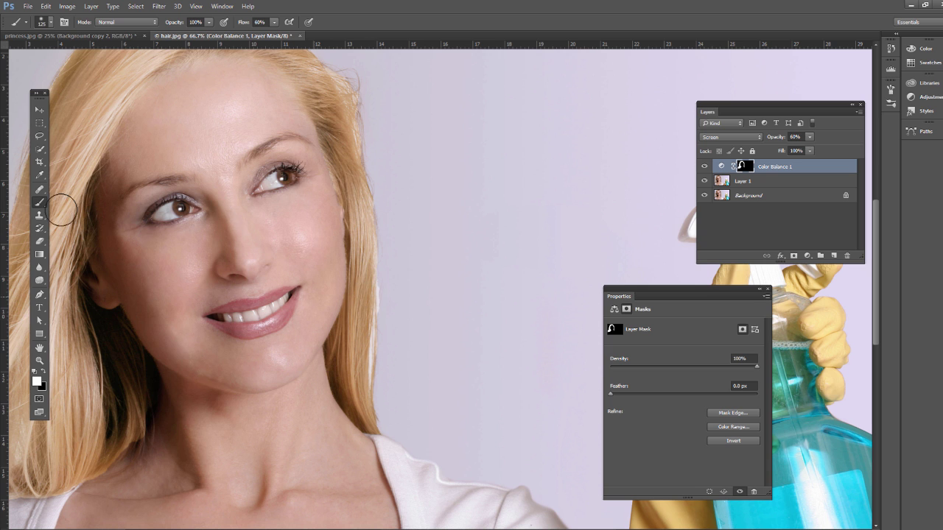
left_click(44, 371)
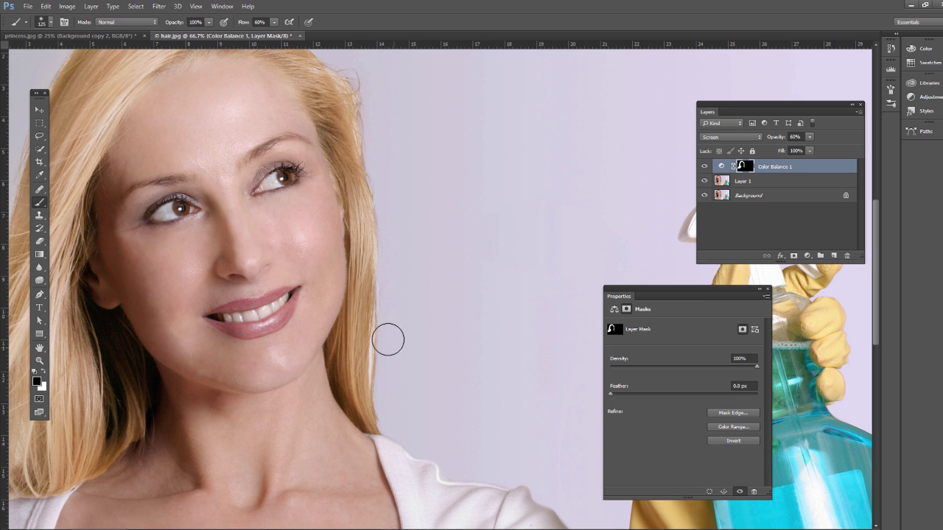
scroll(382, 210, "up", 2)
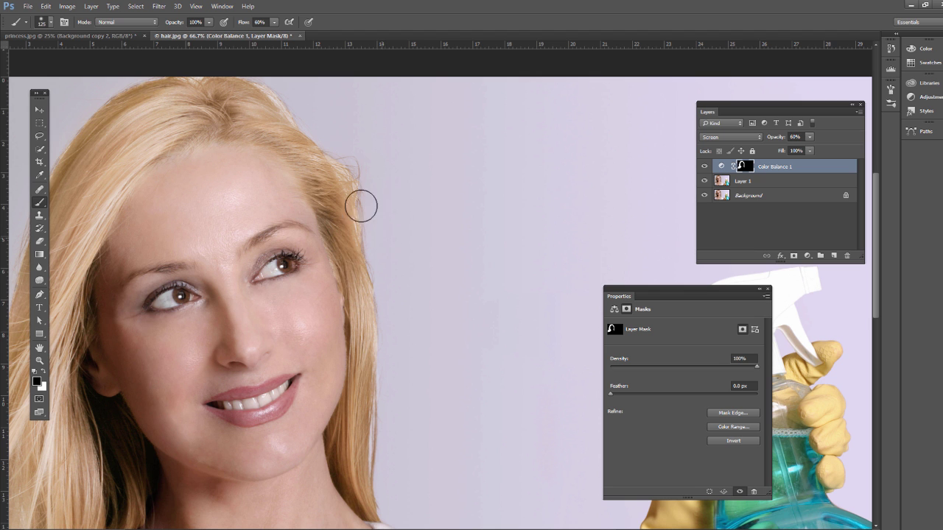
scroll(340, 208, "up", 1)
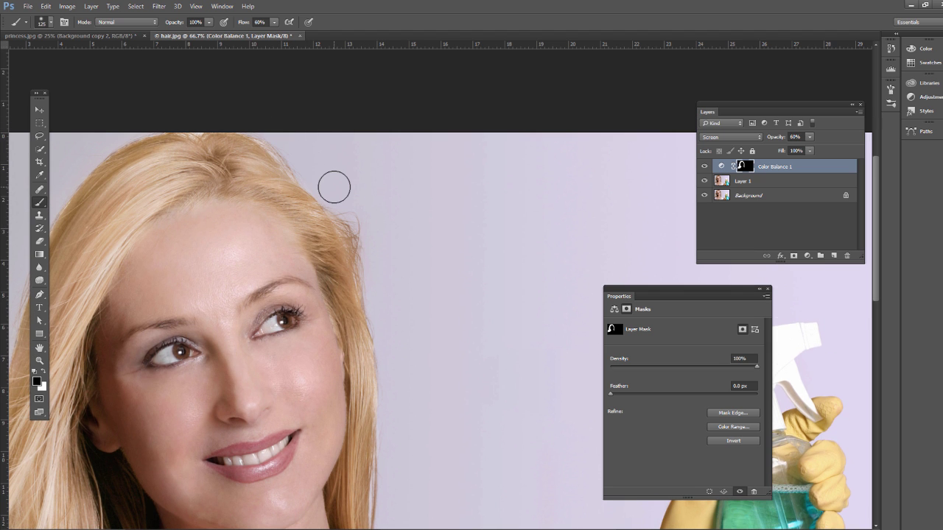
scroll(332, 185, "down", 2)
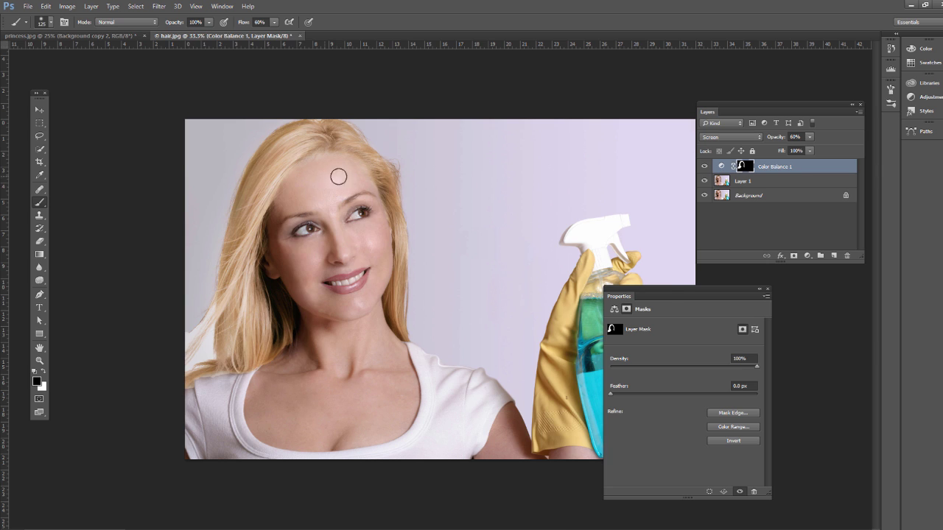
Switch to princess.jpg and toggle the black group's visibility to compare it with the original red hair, ending with the group shown.
key("ctrl+Tab")
left_click(704, 177)
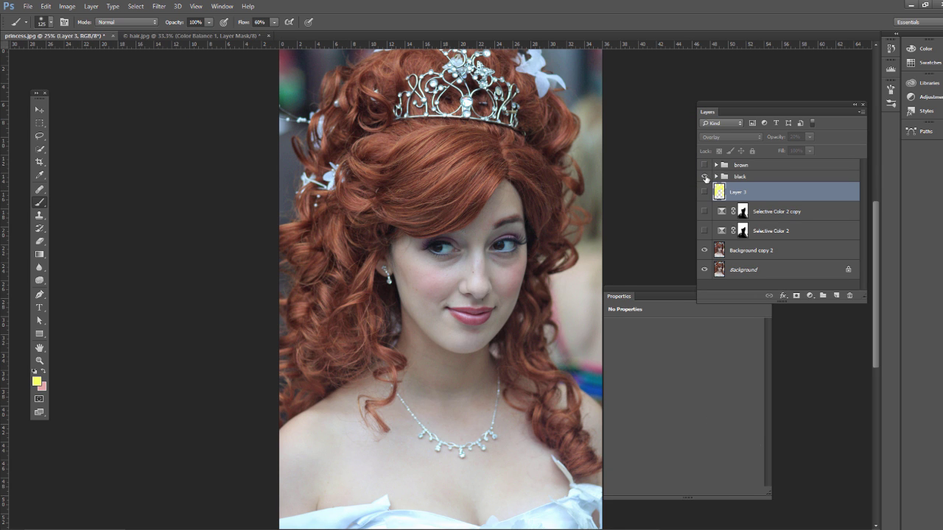
left_click(704, 176)
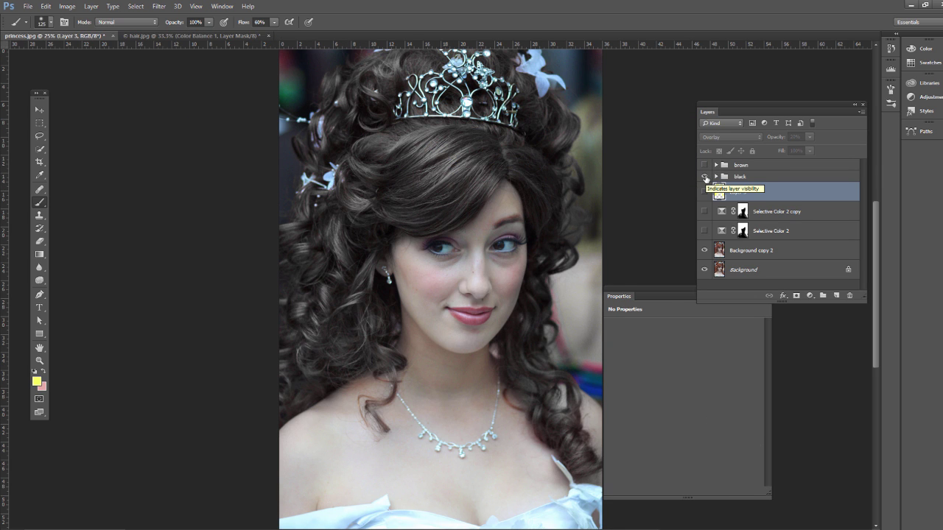
left_click(704, 177)
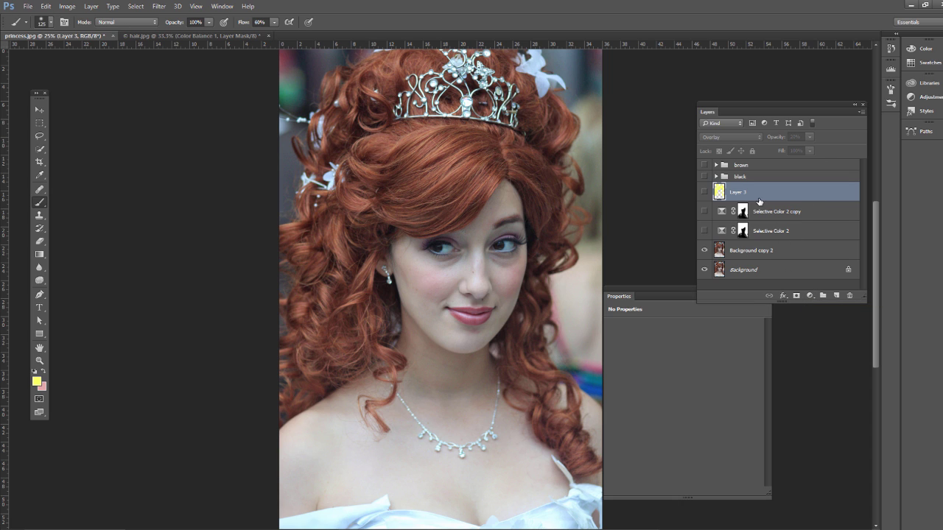
left_click(809, 295)
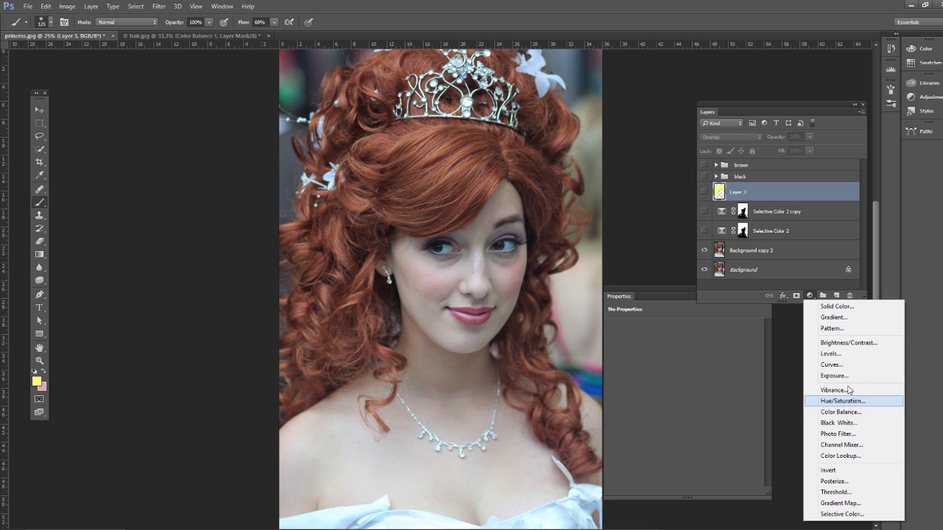
left_click(753, 104)
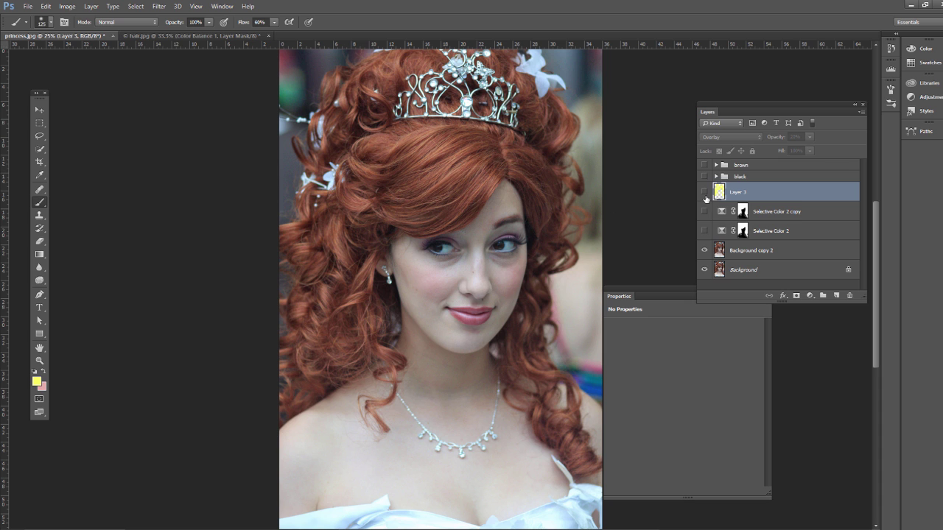
left_click(704, 176)
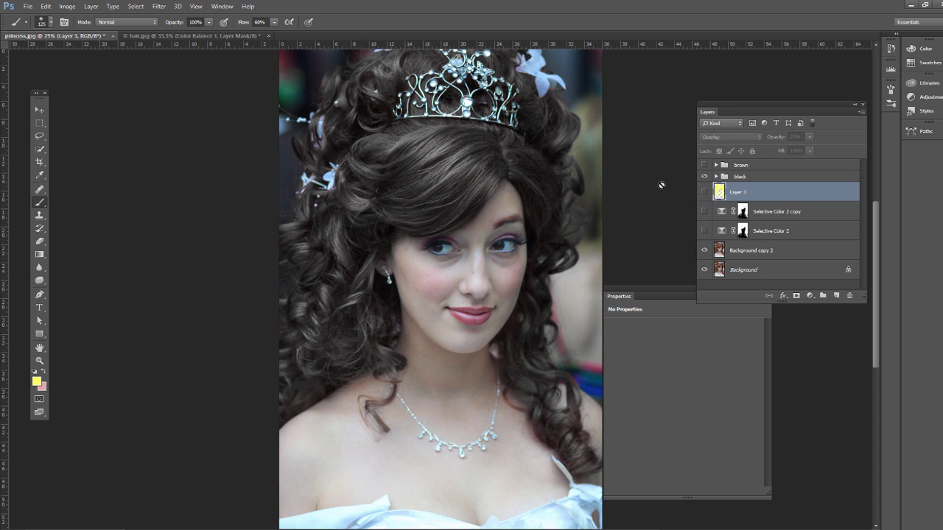